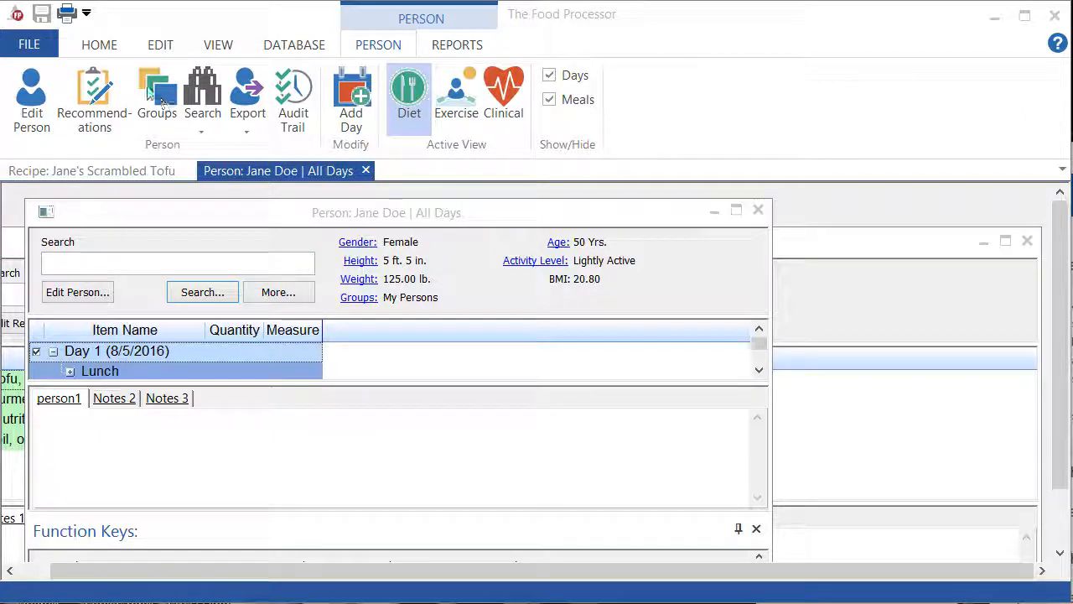
left_click(101, 52)
left_click(430, 106)
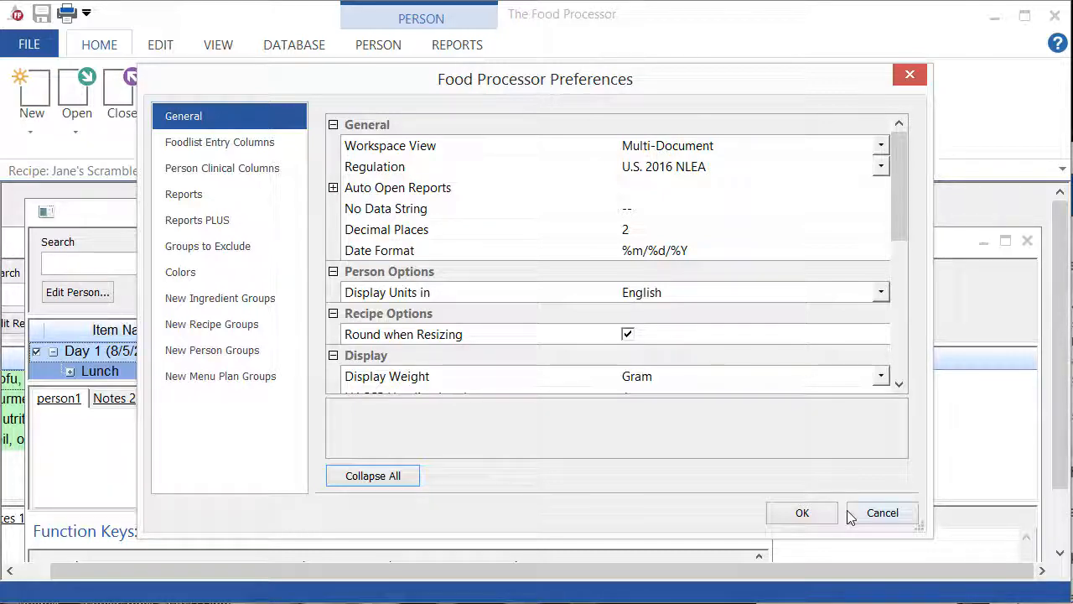
left_click(874, 520)
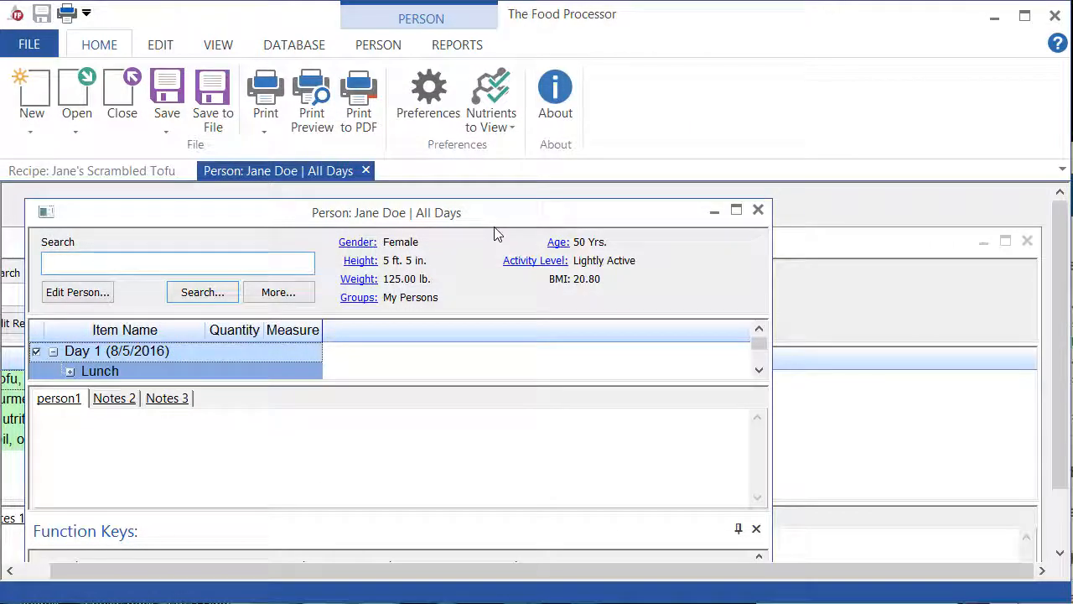
Step: Reposition the open person window and the scrambled tofu recipe window within the workspace
left_click_drag(478, 218, 618, 216)
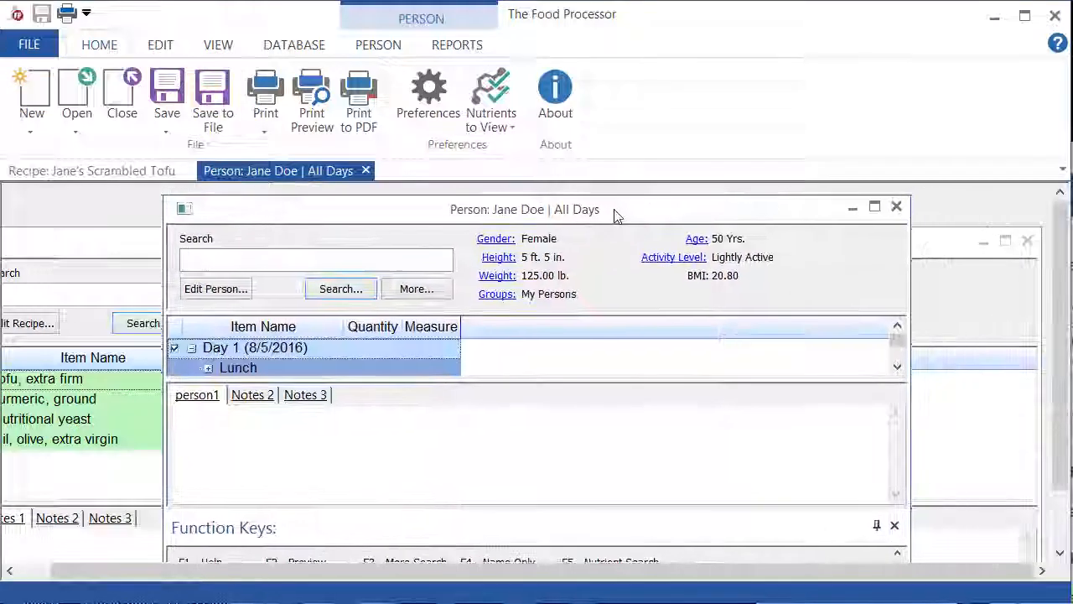
left_click(931, 252)
left_click_drag(930, 249, 906, 249)
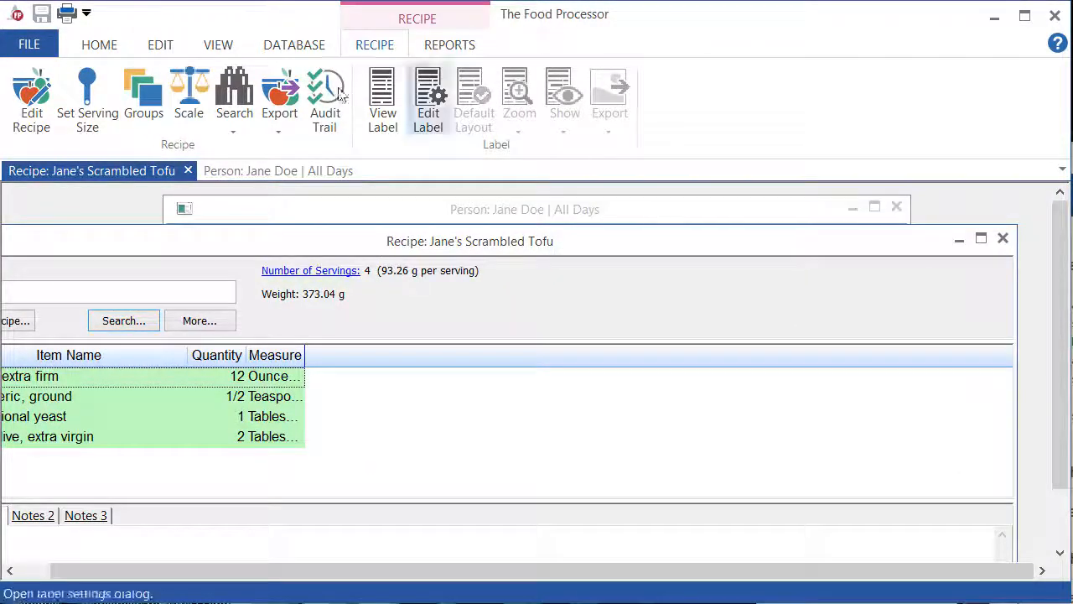
Step: Set the Workspace View to Tabbed in the General preferences and apply the change
left_click(104, 45)
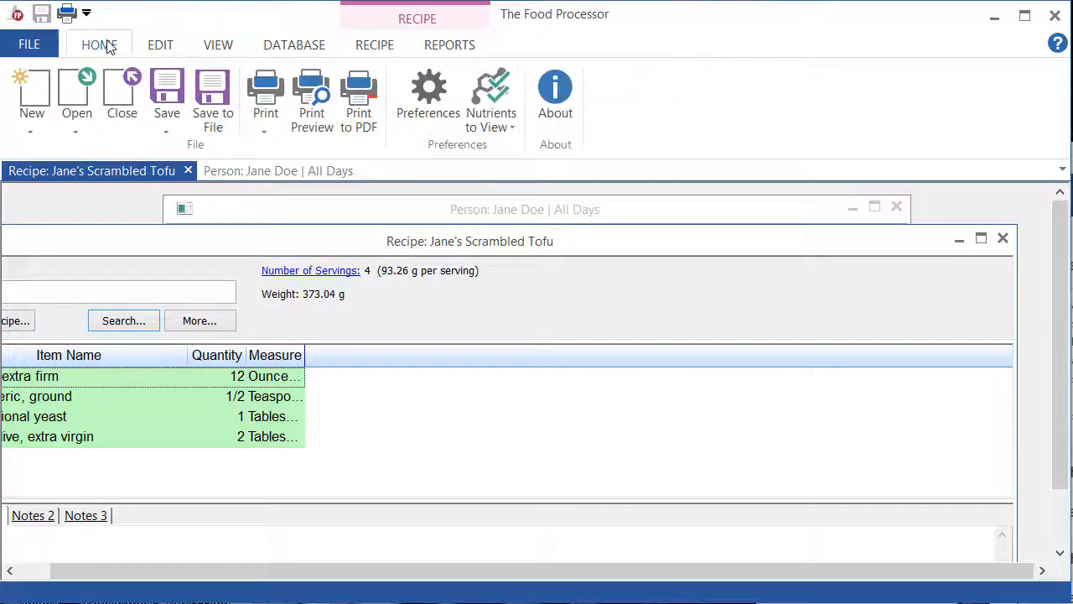
left_click(426, 96)
left_click(629, 146)
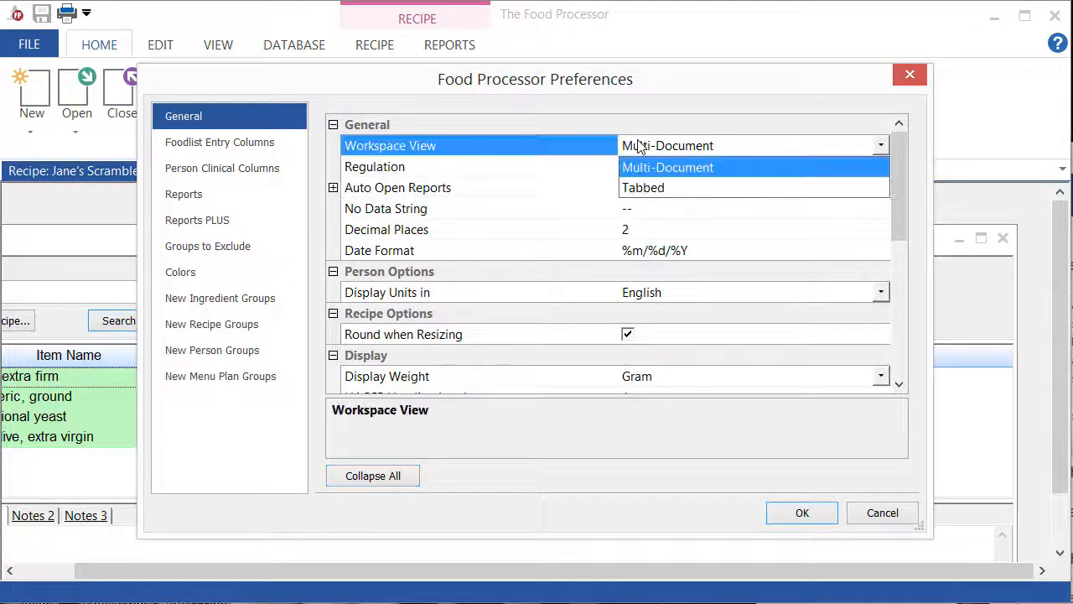
left_click(647, 194)
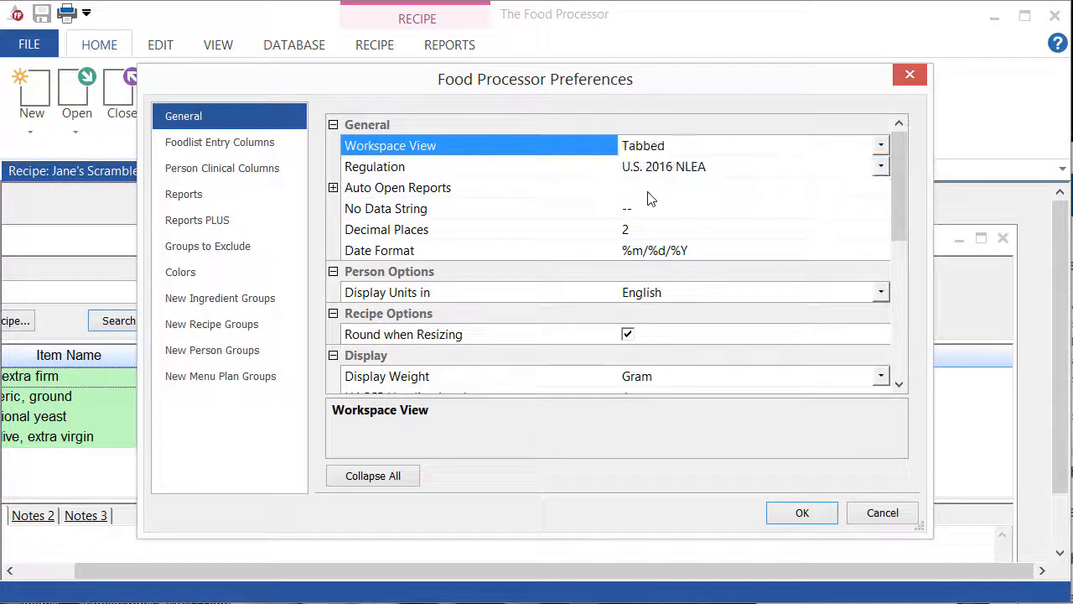
left_click(807, 513)
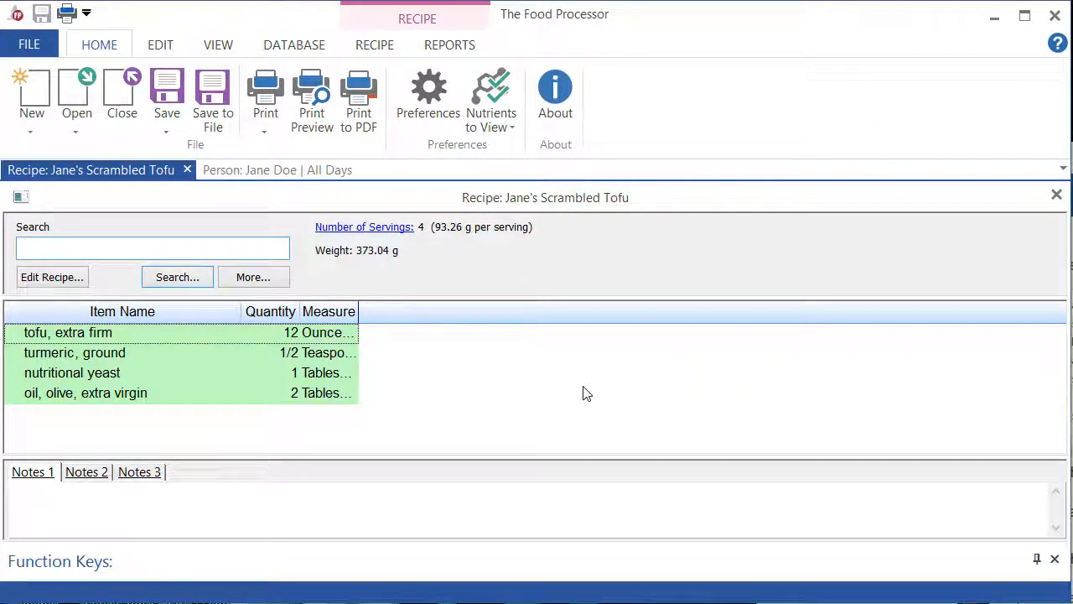
Step: Switch to the person document and back to the scrambled tofu recipe, and close the recipe
left_click(269, 170)
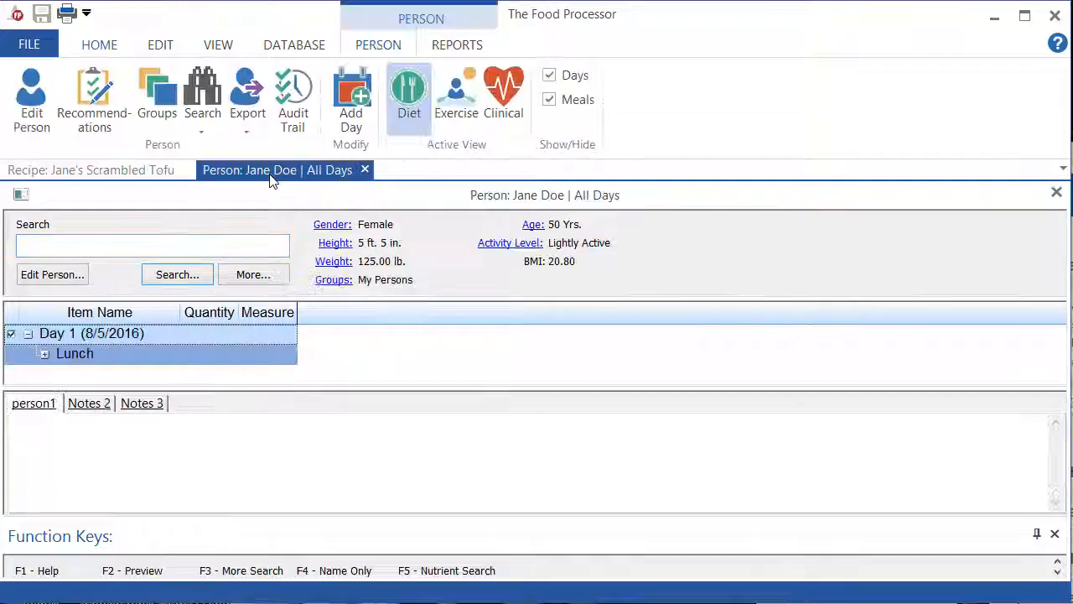
left_click(130, 171)
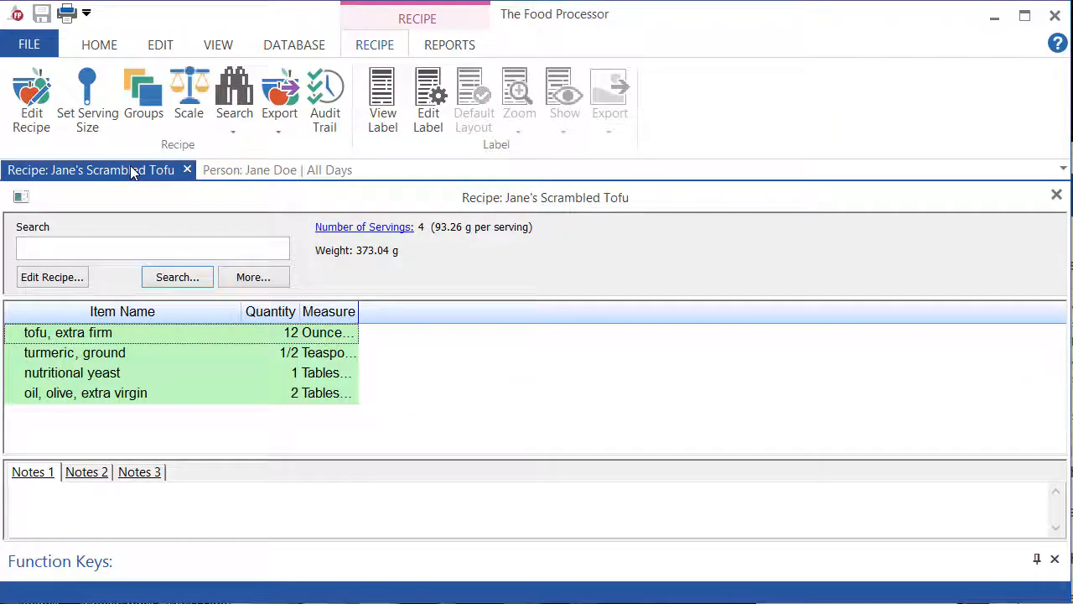
left_click(186, 170)
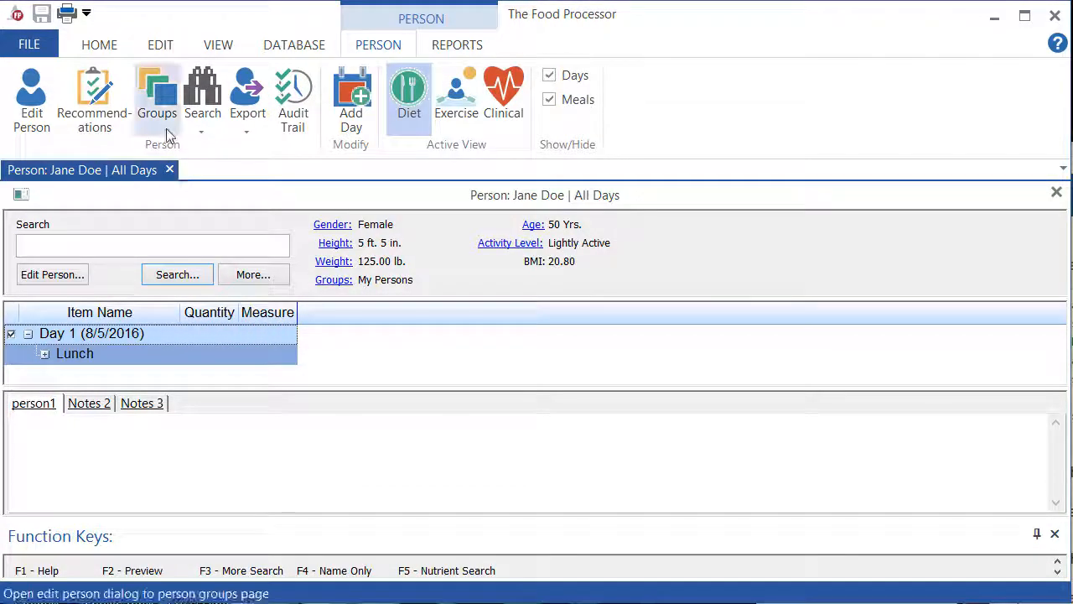
Step: Enable the Calories and Fats Pie Chart under Auto Open Reports in the General preferences and apply it
left_click(104, 48)
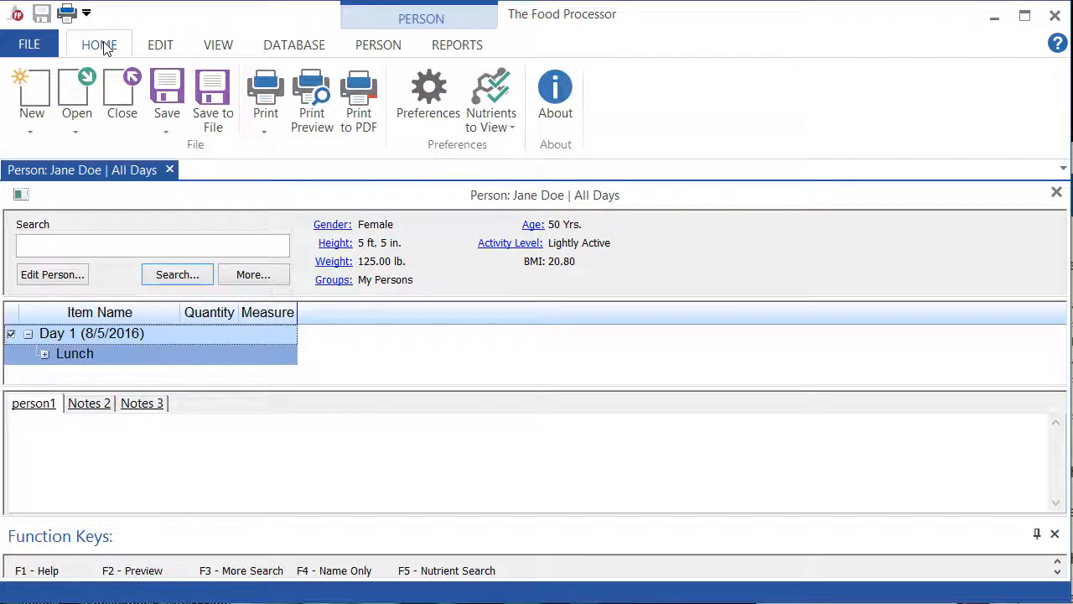
left_click(428, 97)
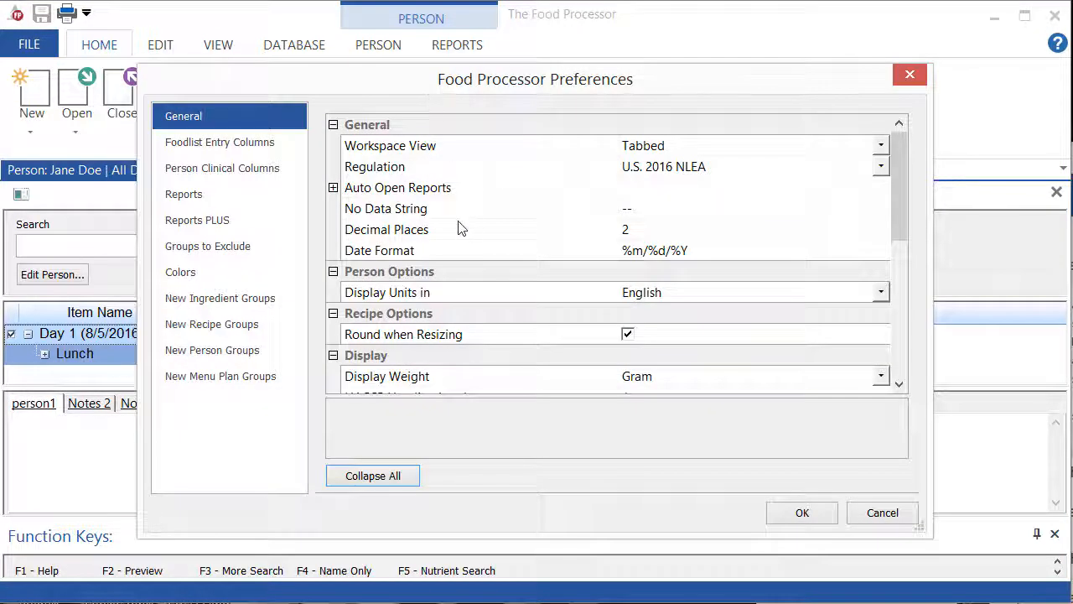
left_click(333, 188)
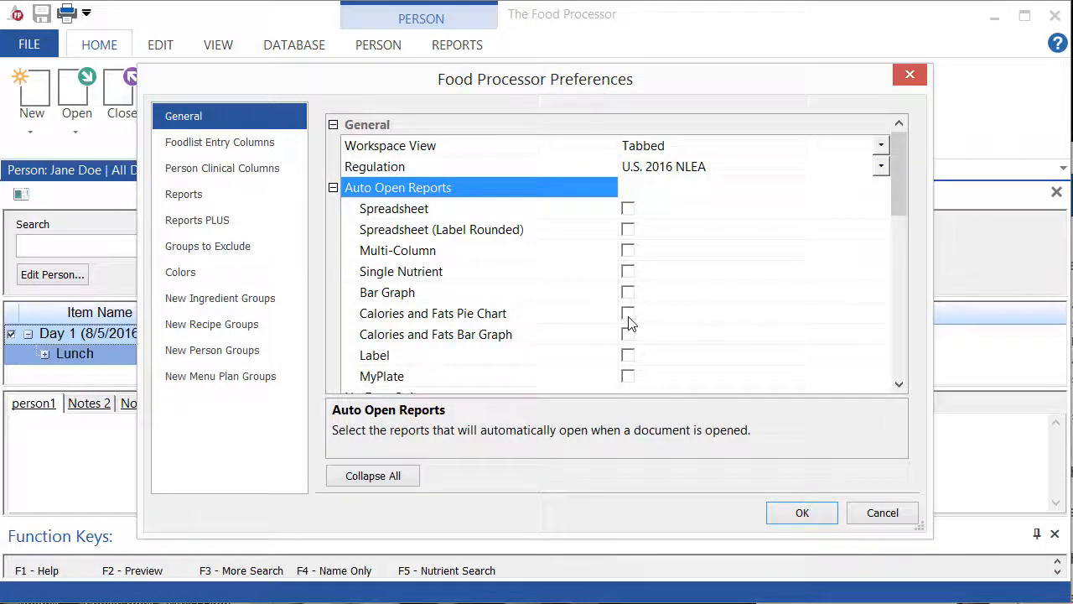
left_click(627, 313)
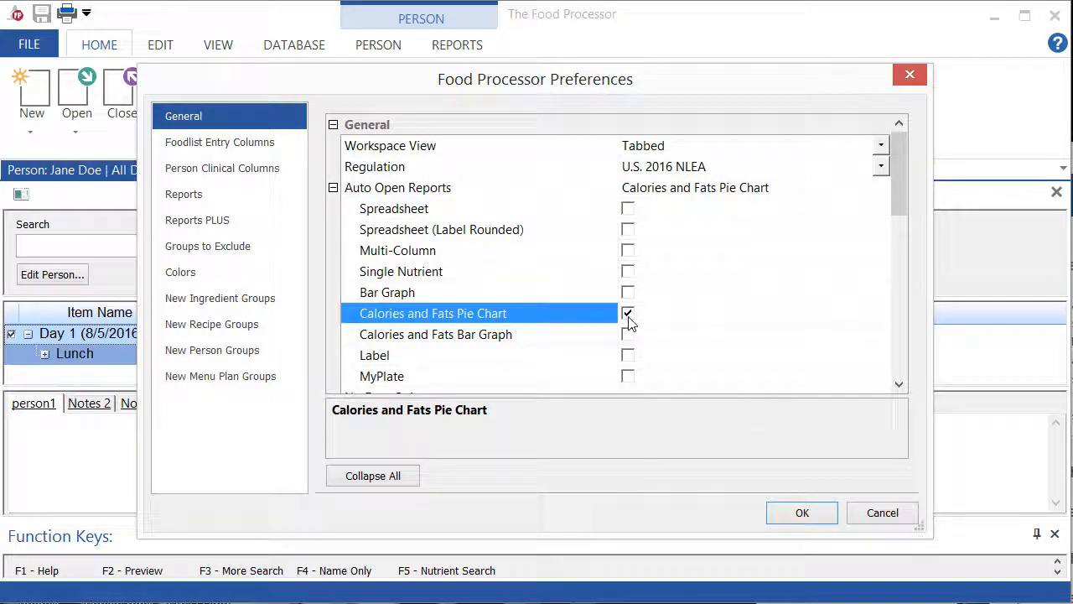
left_click(797, 512)
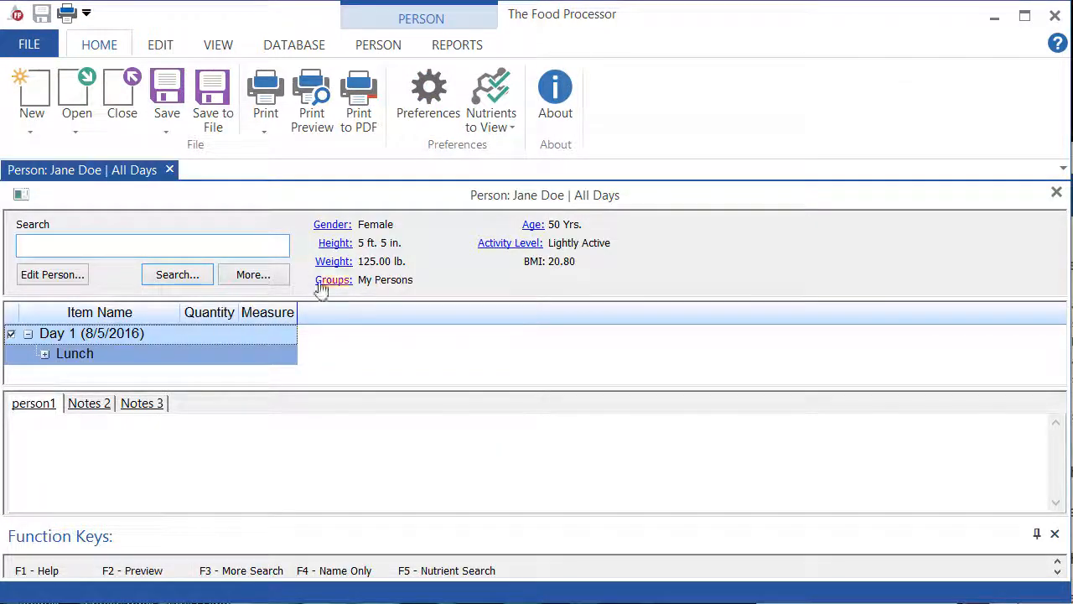
Step: Close the person document and reopen the same person from the list of saved persons
left_click(170, 171)
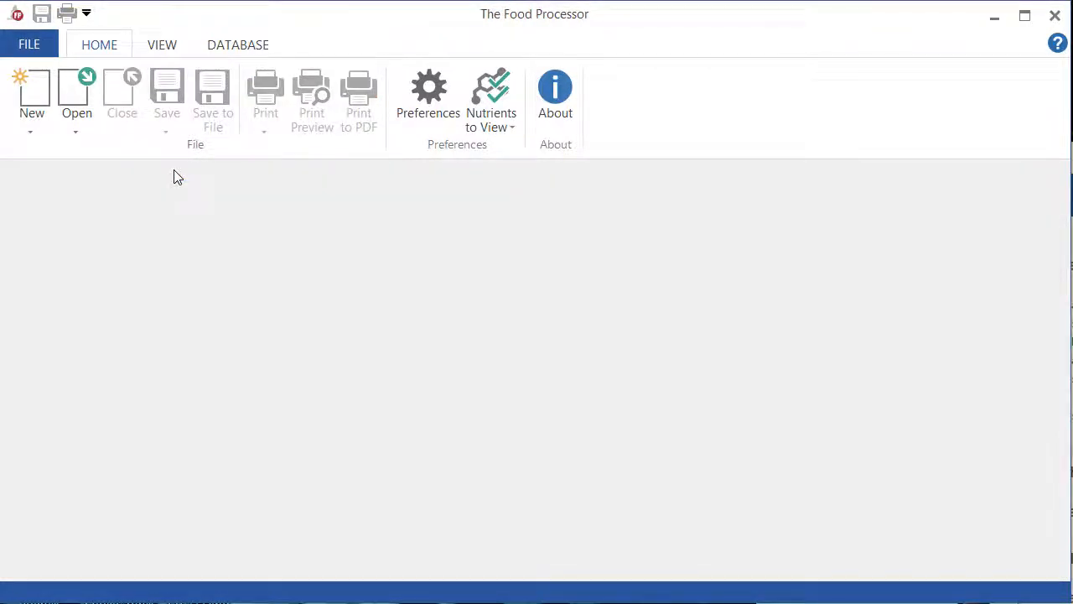
left_click(72, 143)
left_click(89, 152)
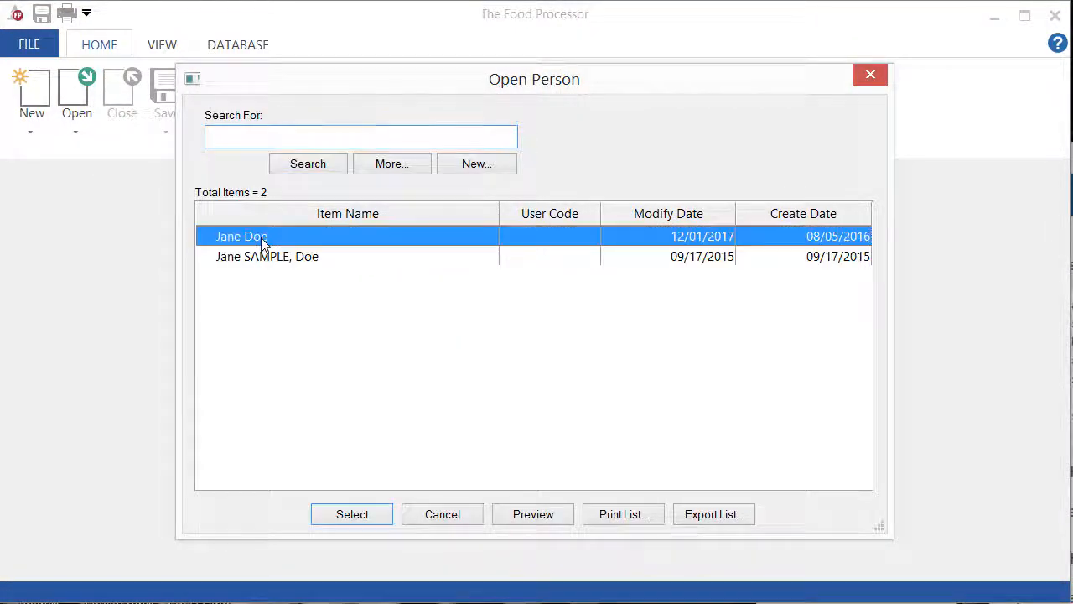
left_click(263, 239)
double_click(263, 236)
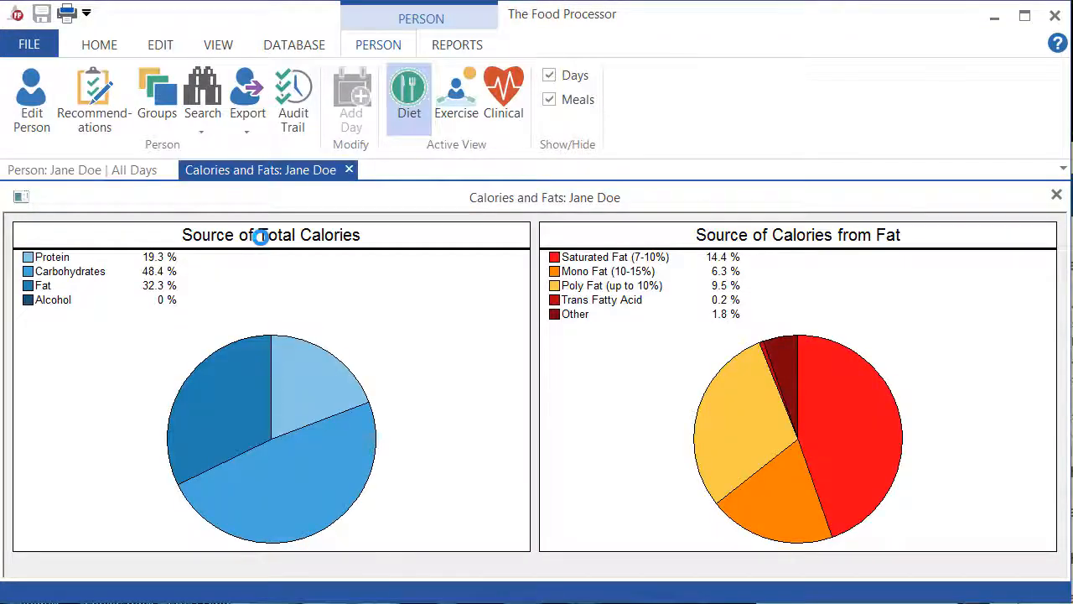
Step: Examine the descriptions of No Data String, Flag Missing Values and Round when Resizing in the General preferences
left_click(107, 47)
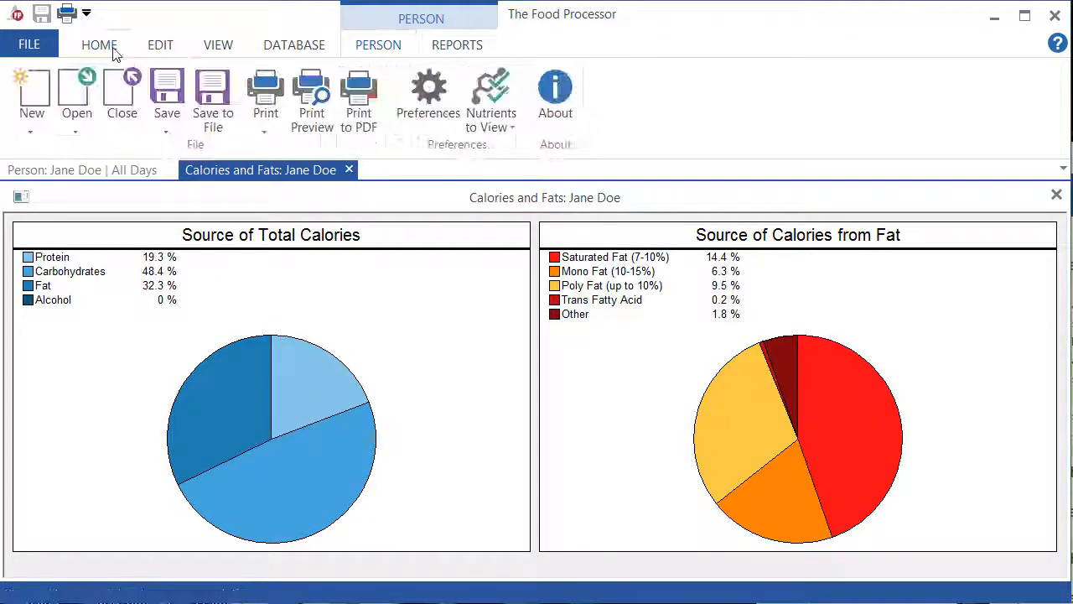
left_click(452, 130)
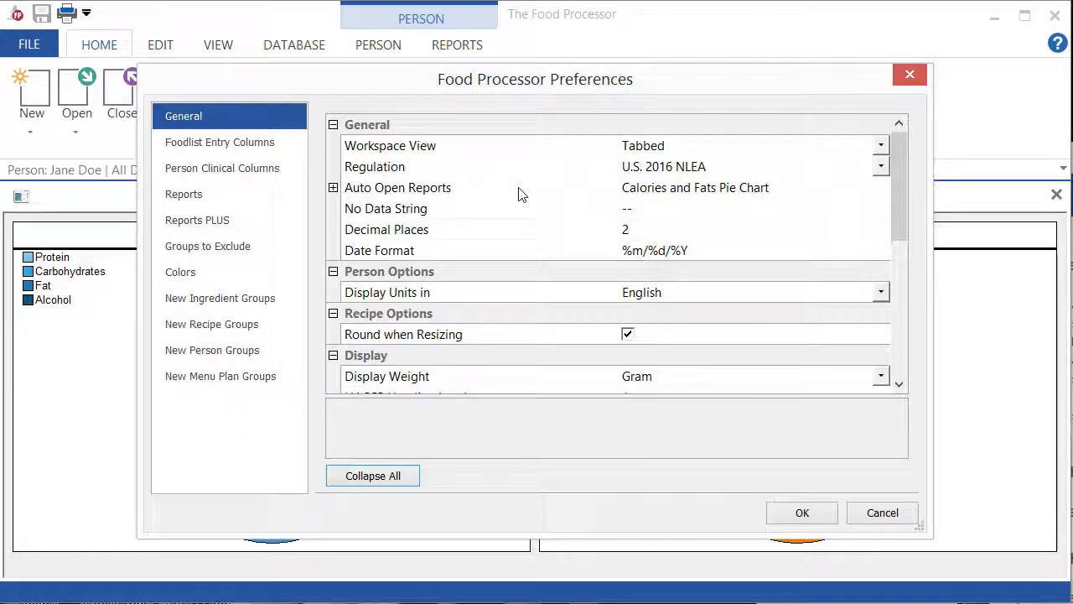
left_click(574, 216)
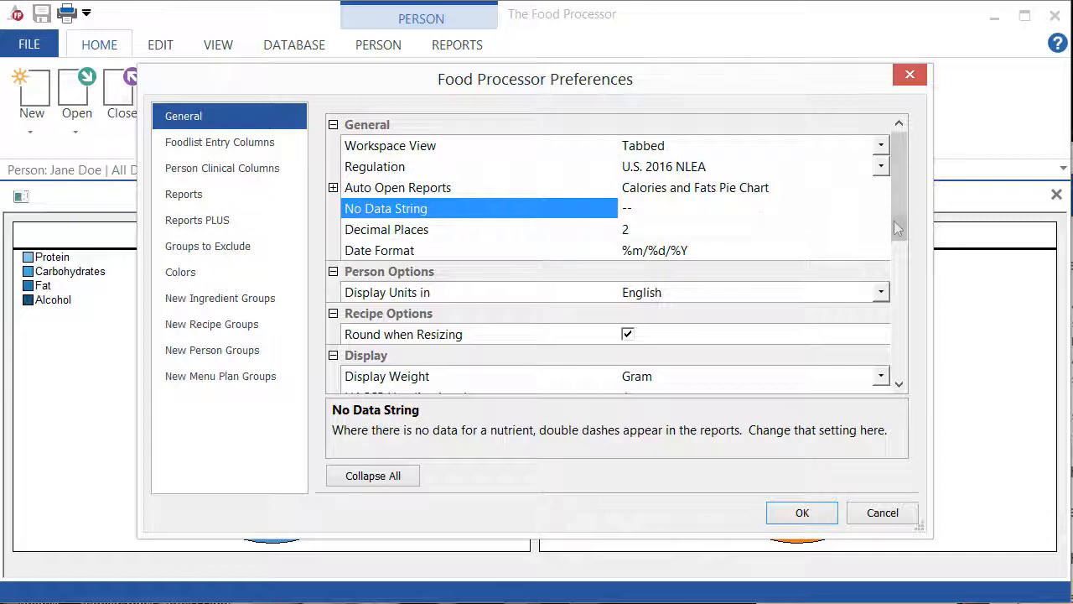
left_click_drag(900, 219, 901, 260)
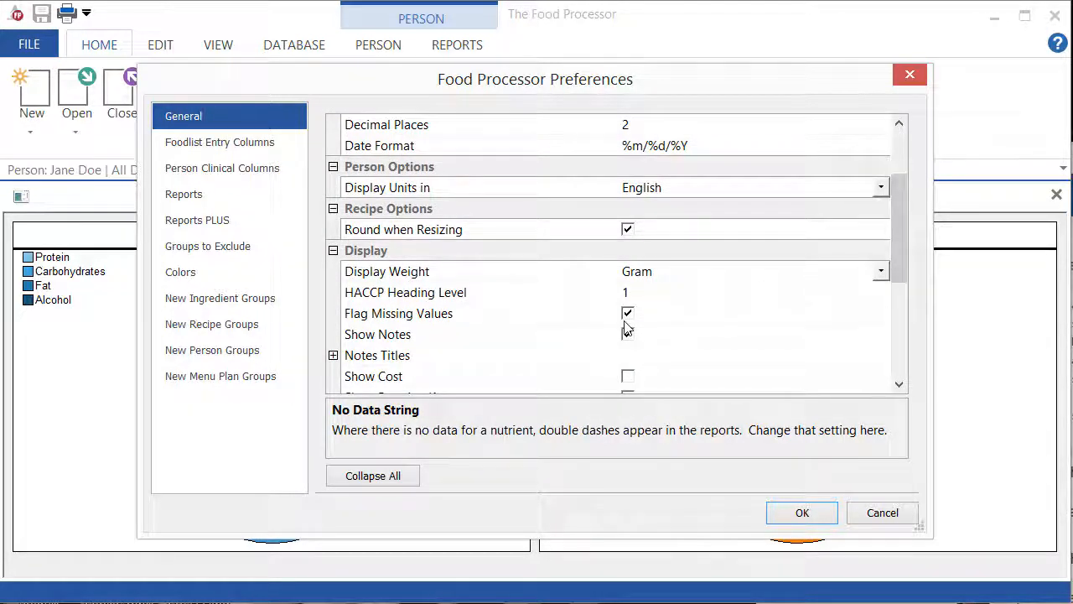
left_click(585, 315)
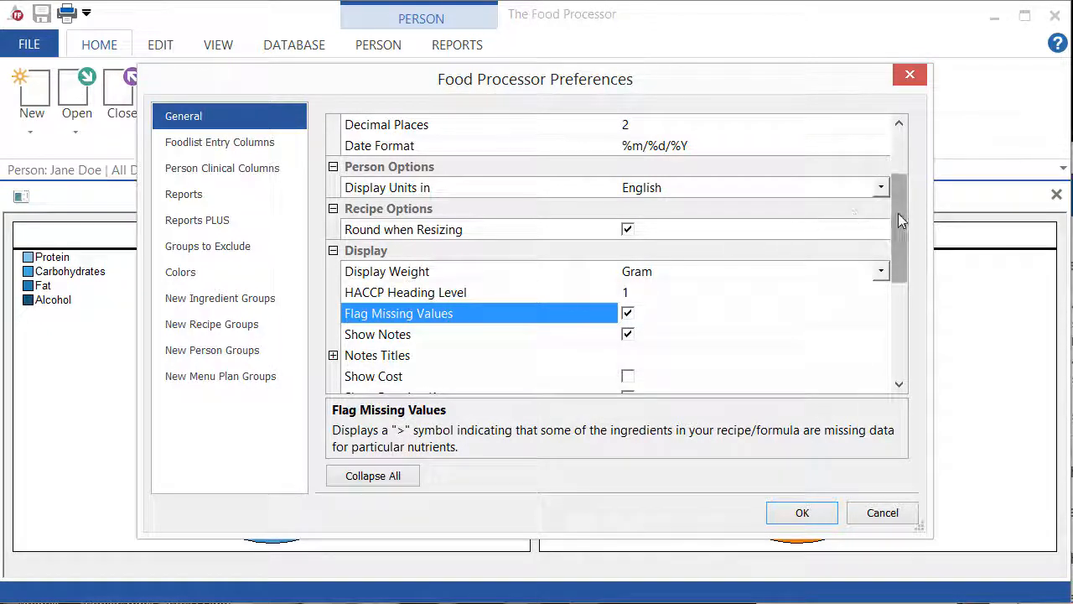
left_click_drag(898, 213, 901, 190)
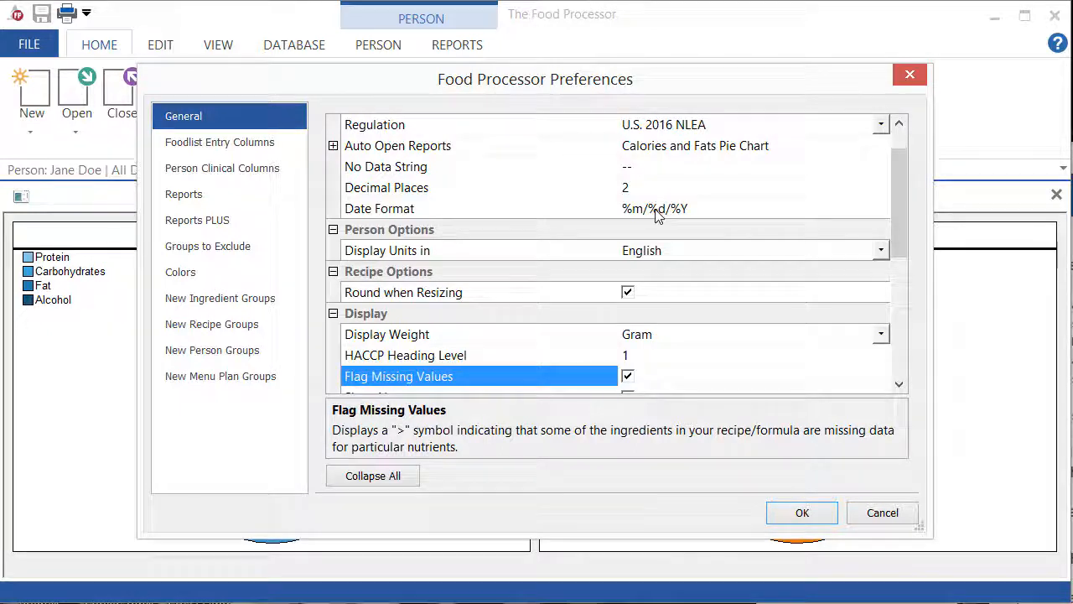
left_click(508, 285)
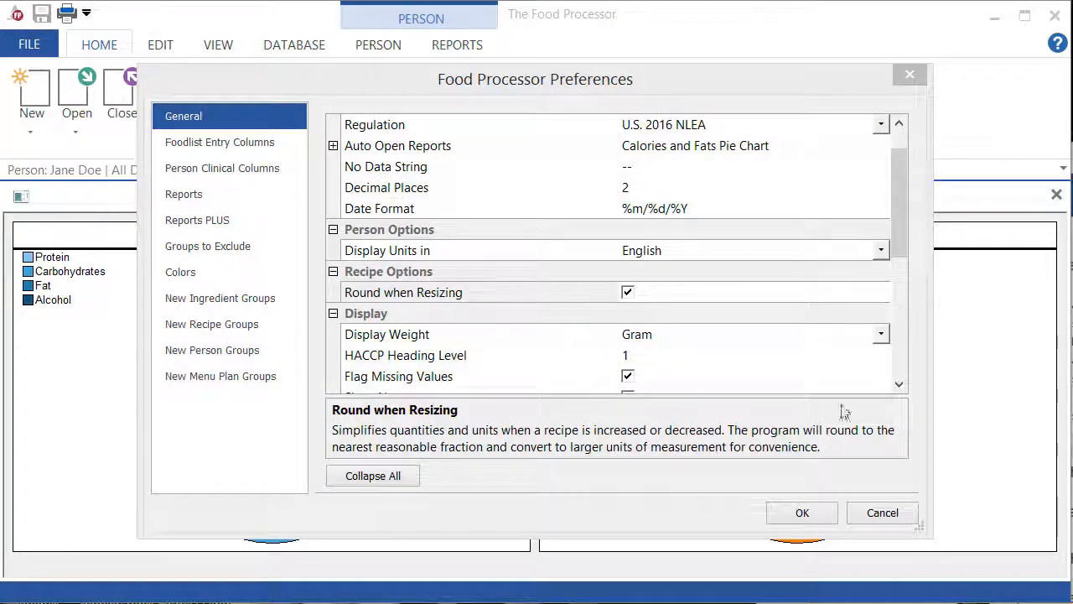
left_click(902, 260)
left_click_drag(902, 265, 902, 288)
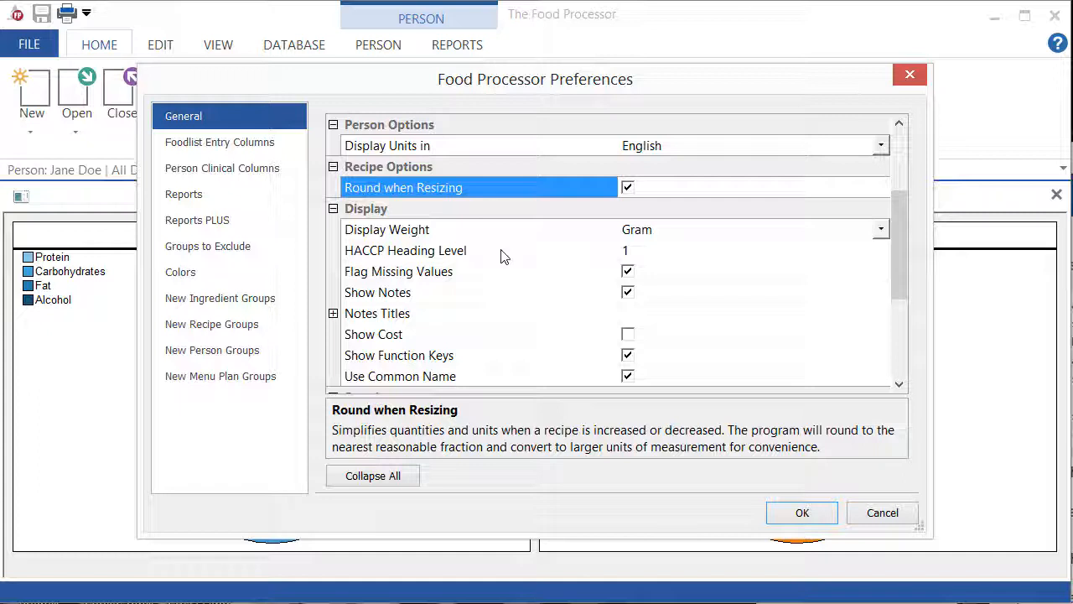
Step: Review the Show Notes setting and the person note titles under Notes Titles, and close the preferences
scroll(503, 257, "down", 2)
left_click(358, 188)
key("Down")
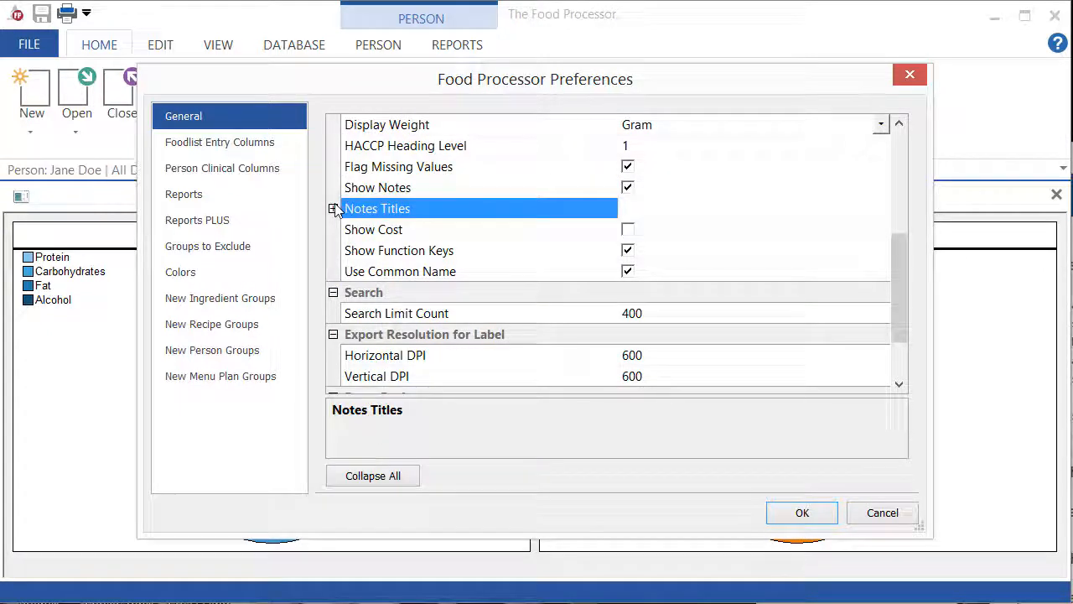
left_click(358, 188)
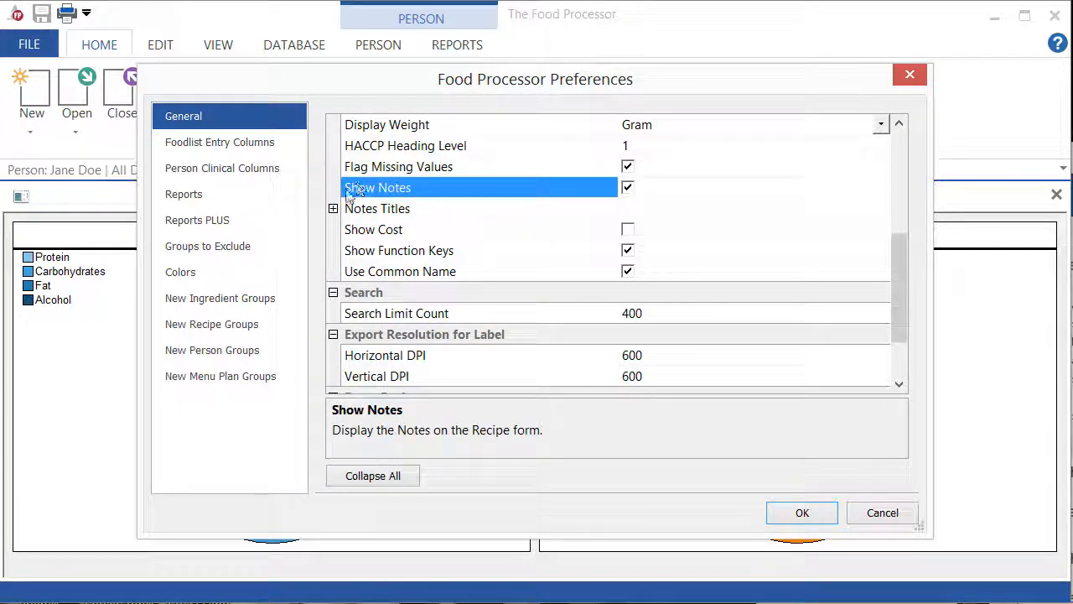
left_click(333, 208)
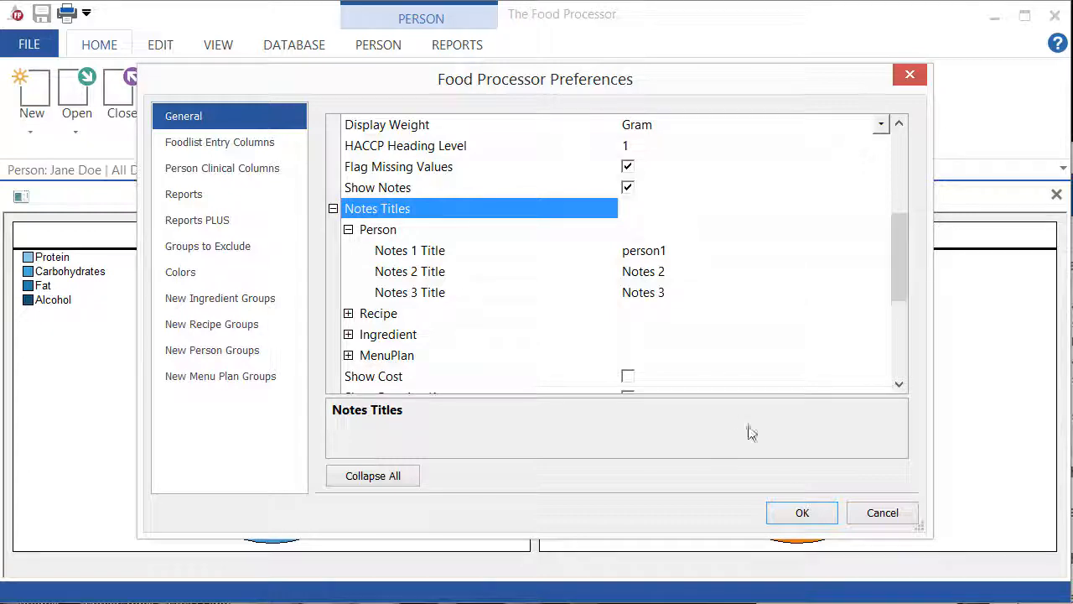
left_click(802, 513)
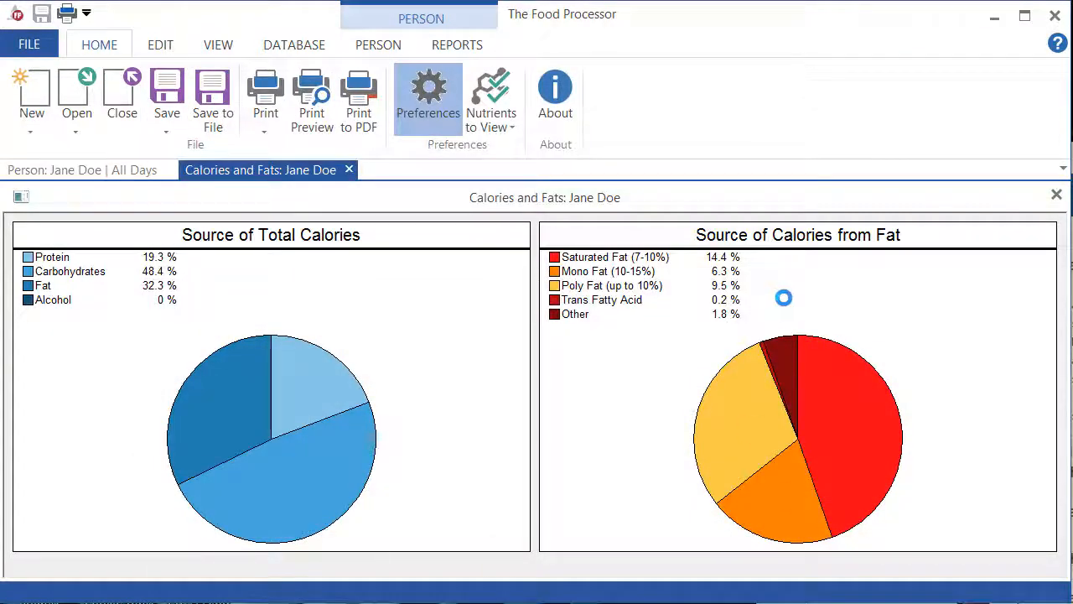
Step: Close the Calories and Fats report and expand the notes pane below the person's food list
left_click(1057, 194)
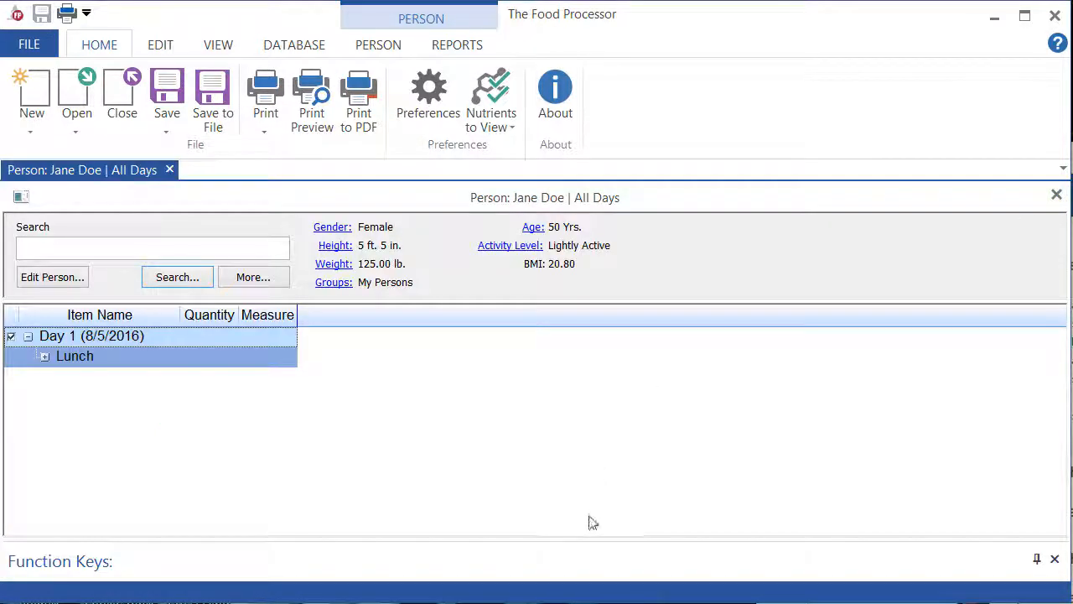
left_click_drag(584, 536, 590, 462)
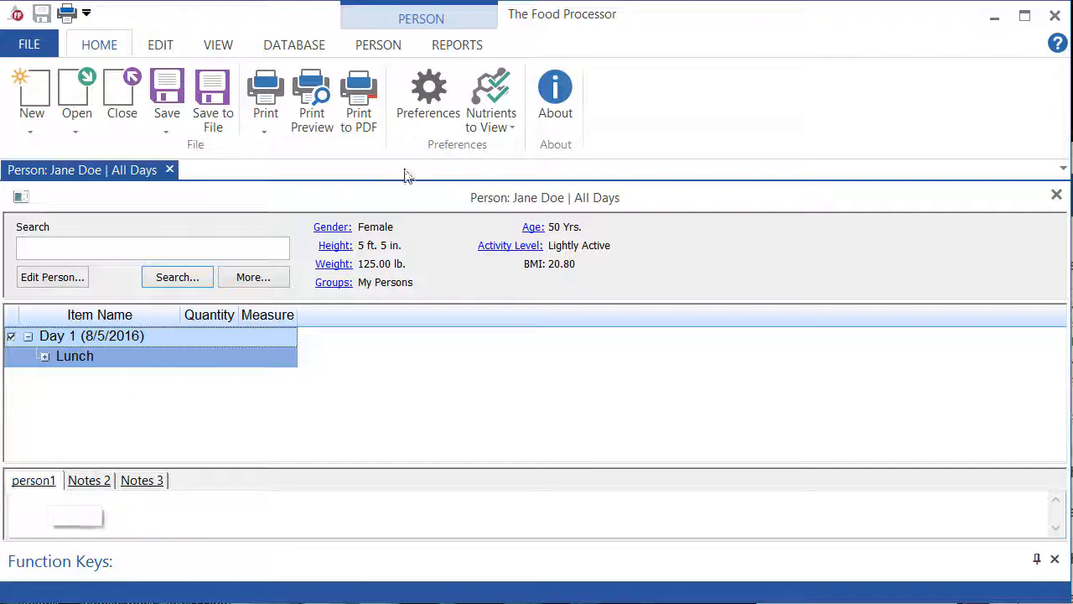
Step: Set the Search Limit Count to 200 in the General preferences
left_click(429, 108)
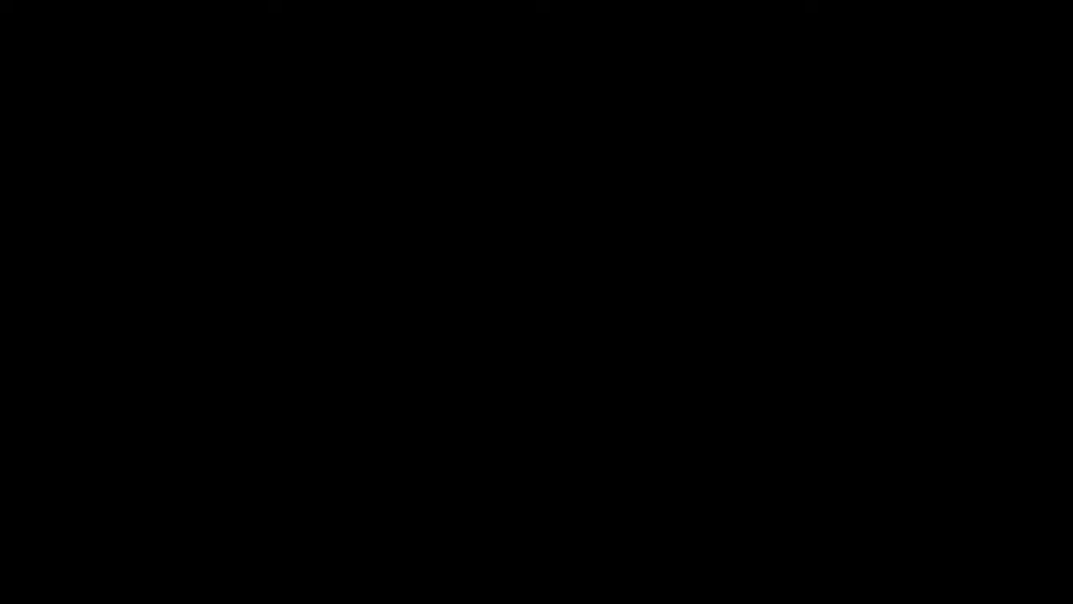
scroll(903, 312, "down", 4)
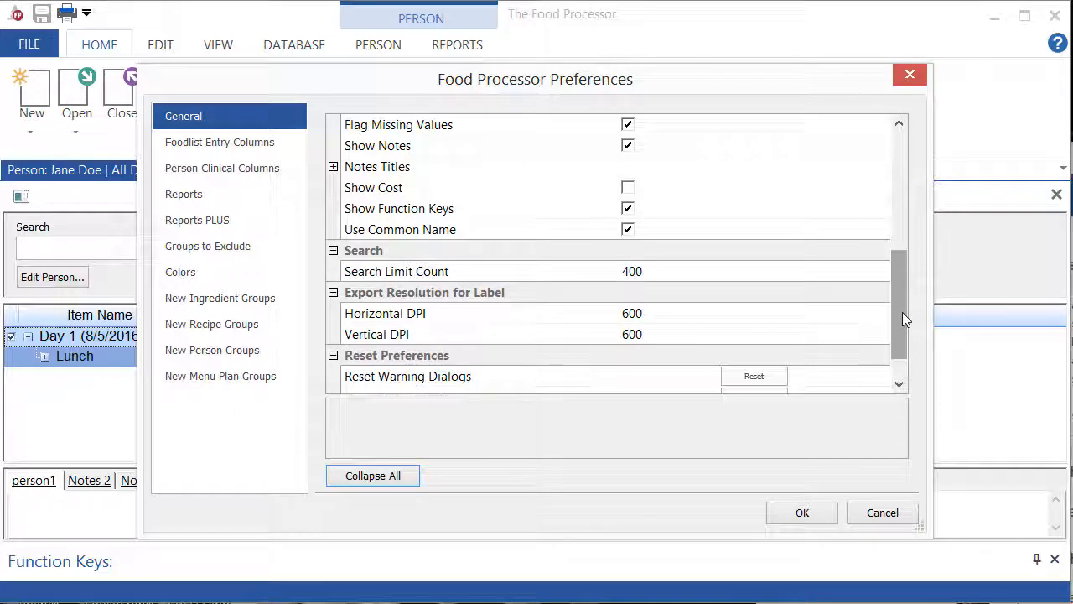
left_click(669, 269)
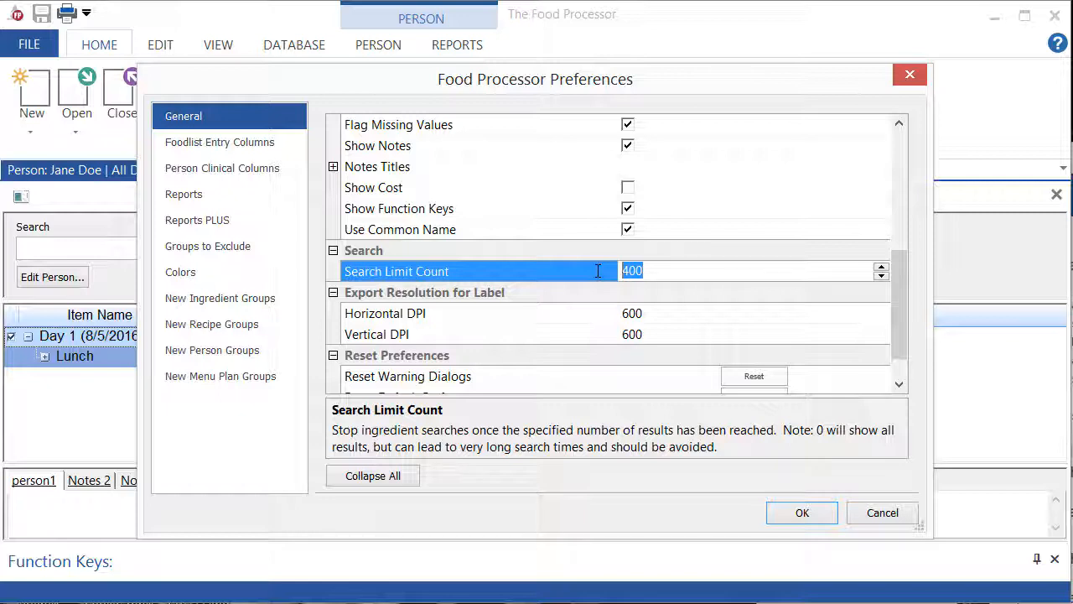
type("200")
Step: View the Foodlist Entry Columns preferences, accept the preferences and expand Lunch in the person's food list
left_click(258, 144)
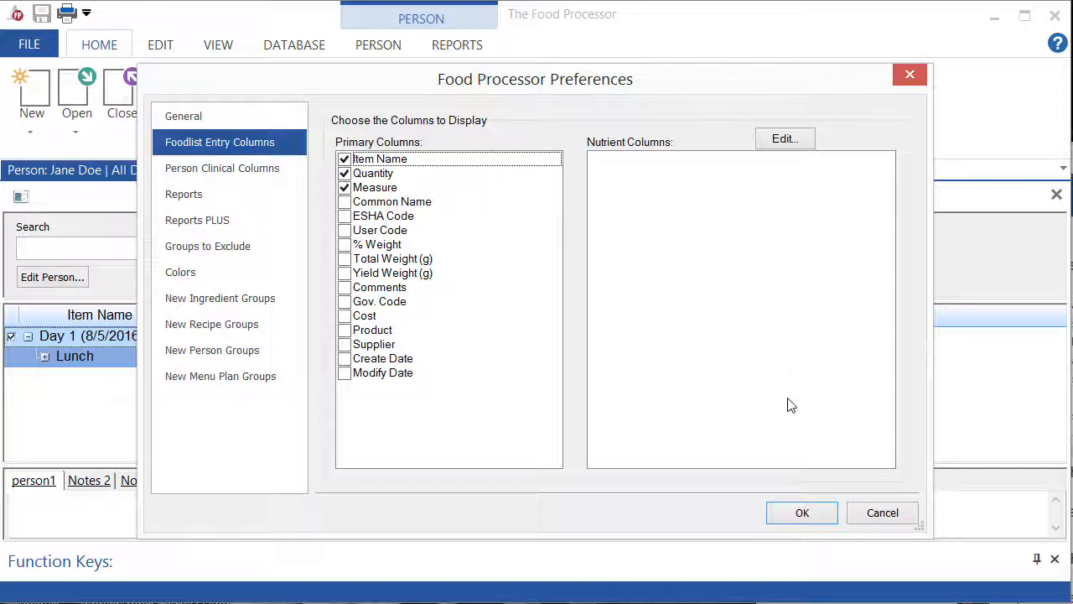
left_click(807, 513)
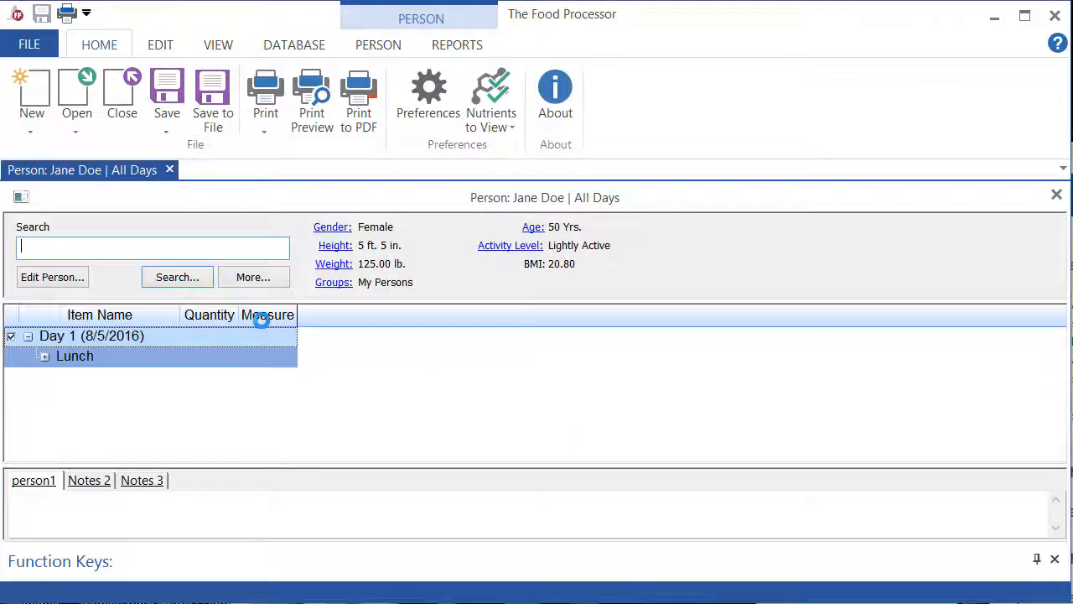
left_click(46, 356)
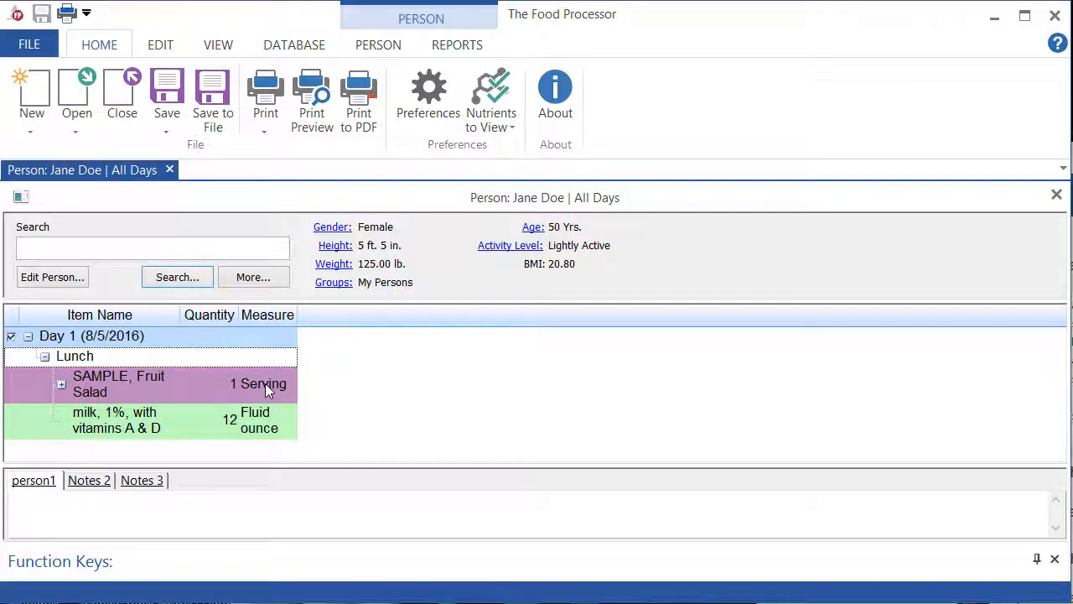
Step: Add the Total Weight (g), Supplier and Create Date columns to the food list, and widen the Create Date column to fit full dates
left_click(439, 117)
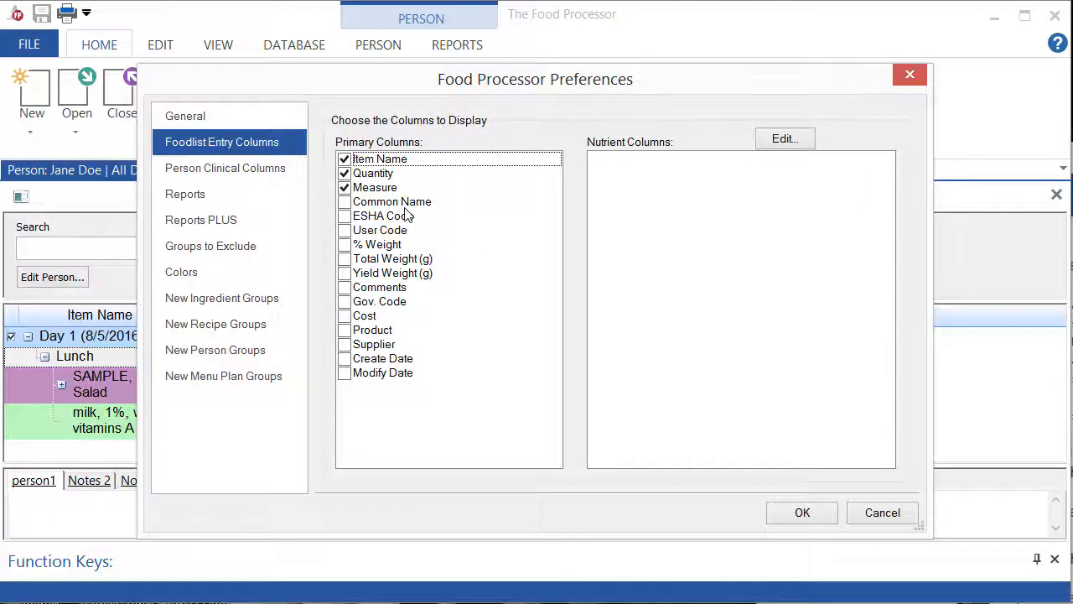
left_click(383, 213)
left_click(345, 259)
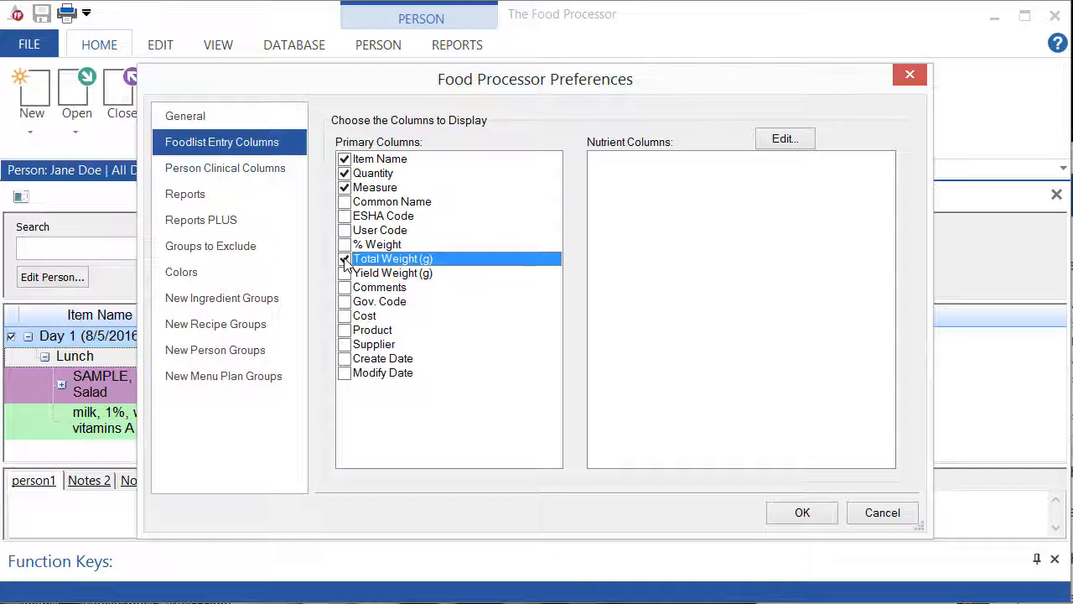
left_click(345, 344)
left_click(344, 358)
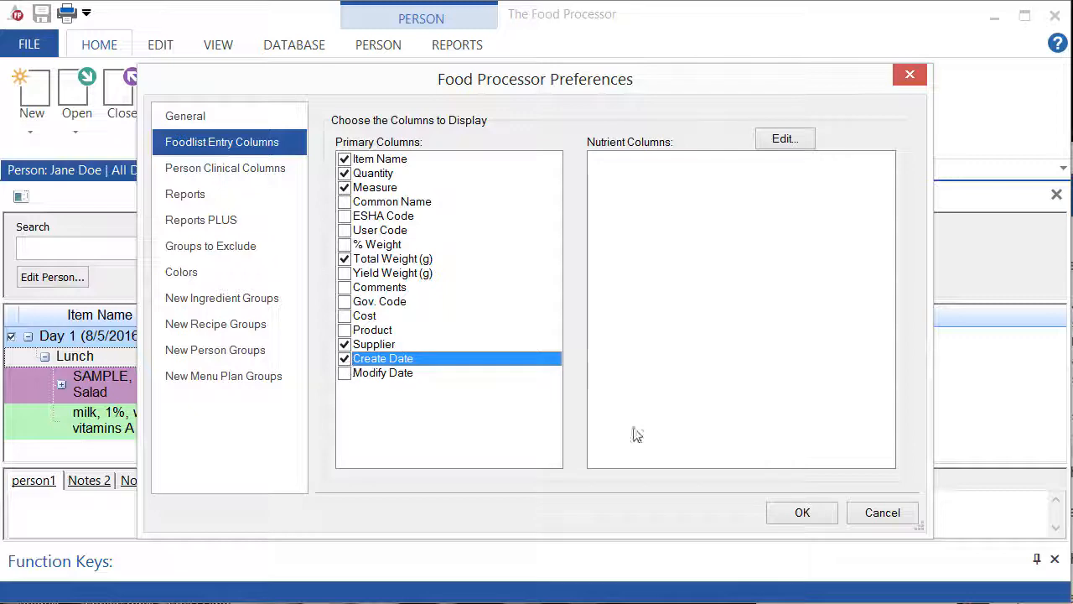
left_click(829, 517)
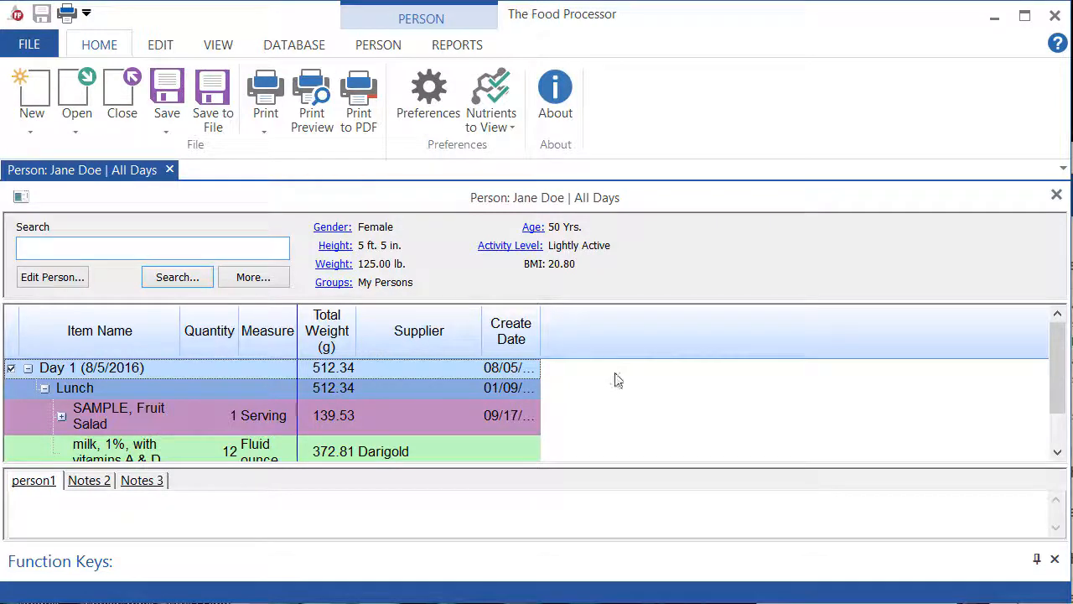
left_click_drag(541, 335, 618, 335)
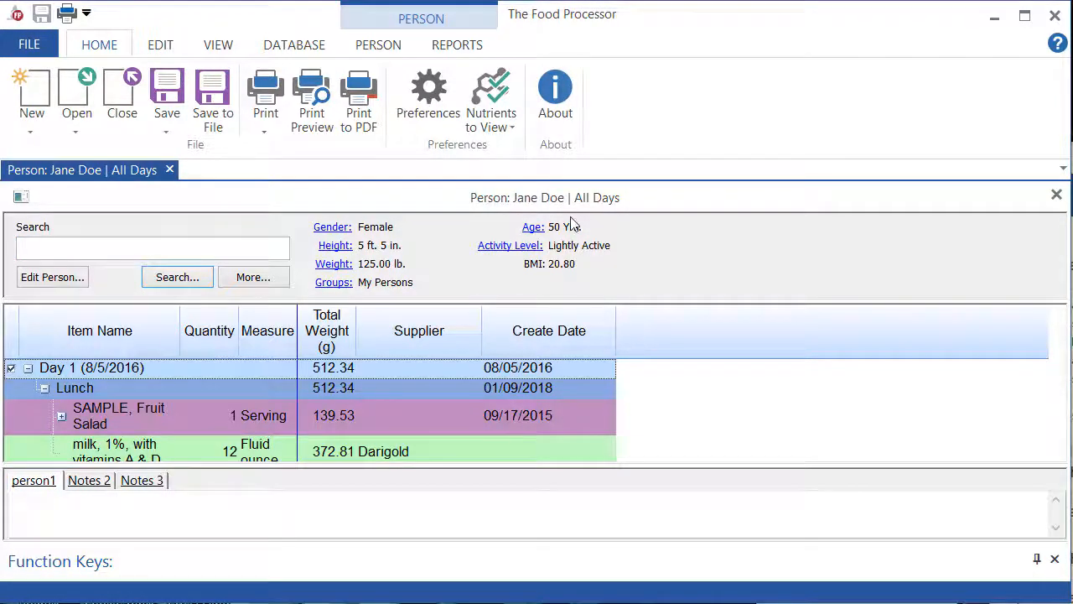
Step: Examine the Header/Footer settings in the Reports preferences, including the header font, text and position, and accept the preferences
left_click(439, 125)
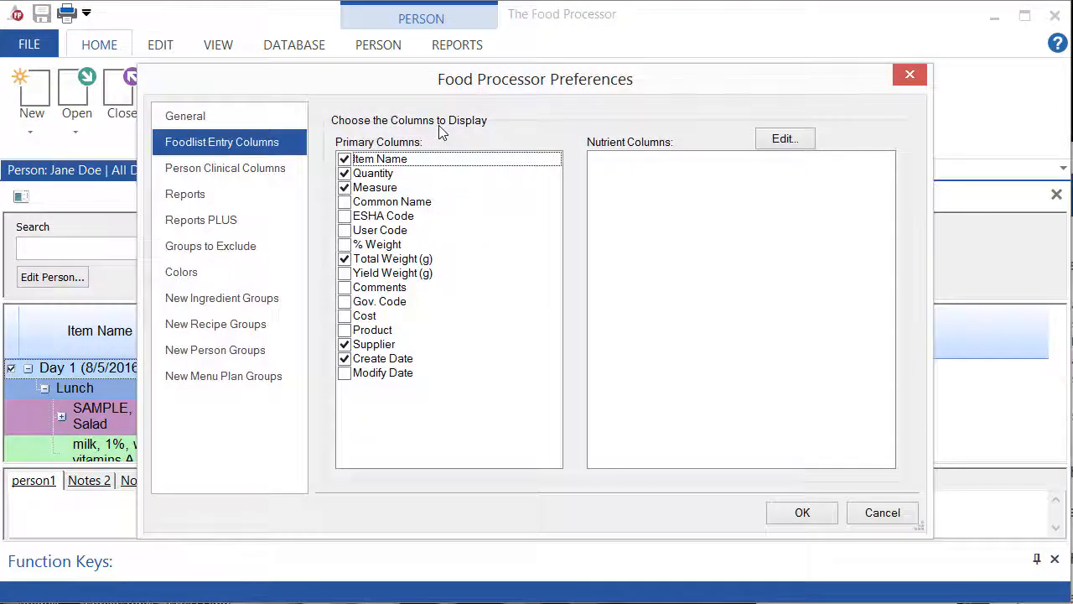
left_click(201, 194)
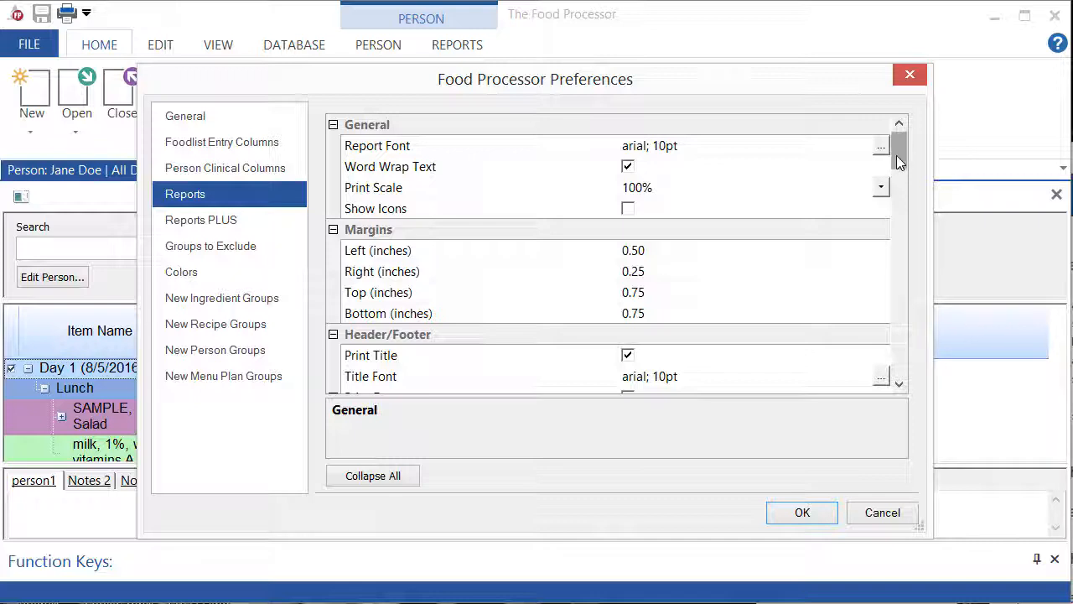
left_click_drag(896, 155, 899, 182)
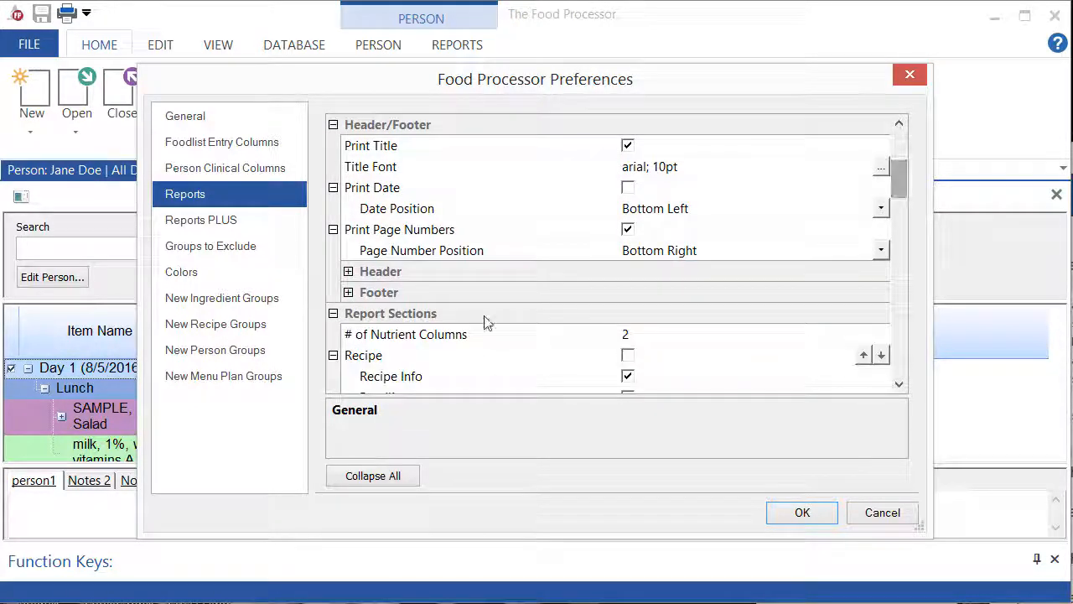
left_click(348, 273)
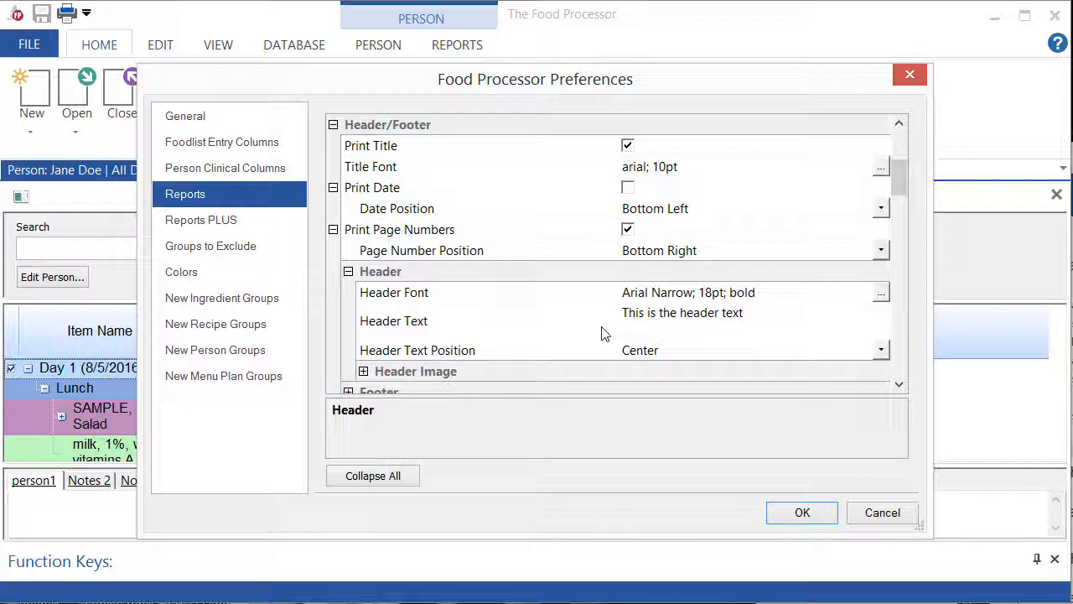
left_click(805, 514)
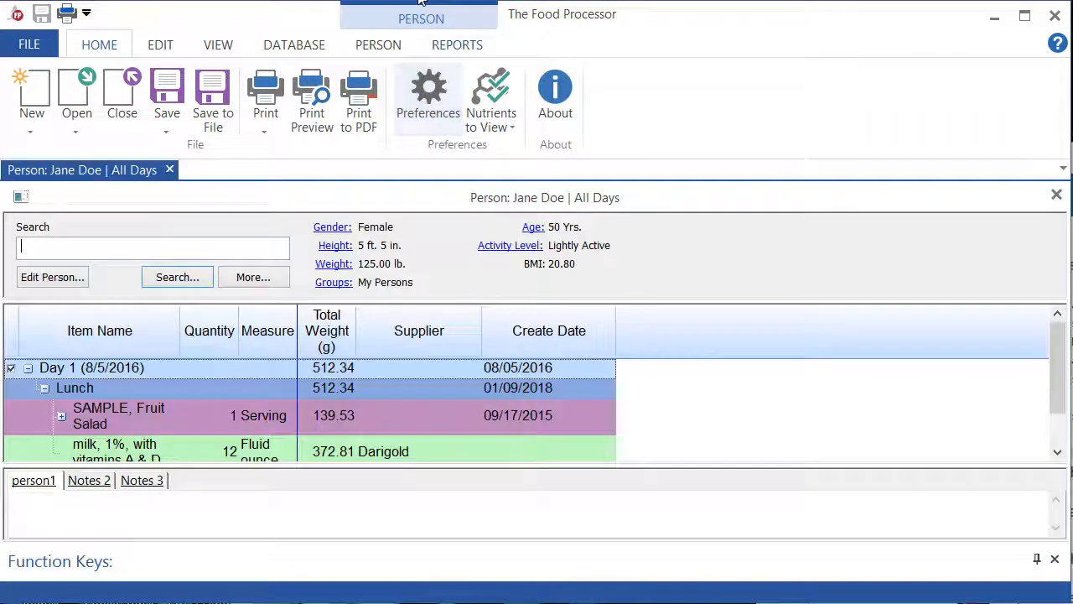
Step: Open the person's Calories and Fats Pie Chart report, check its header in the print preview and close the preview
left_click(453, 46)
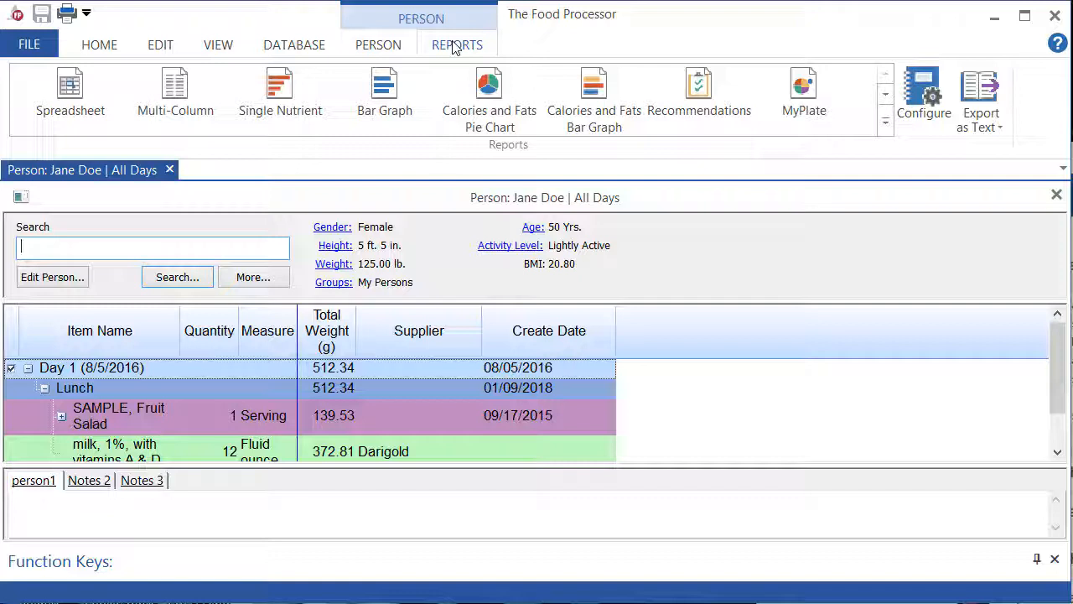
left_click(492, 87)
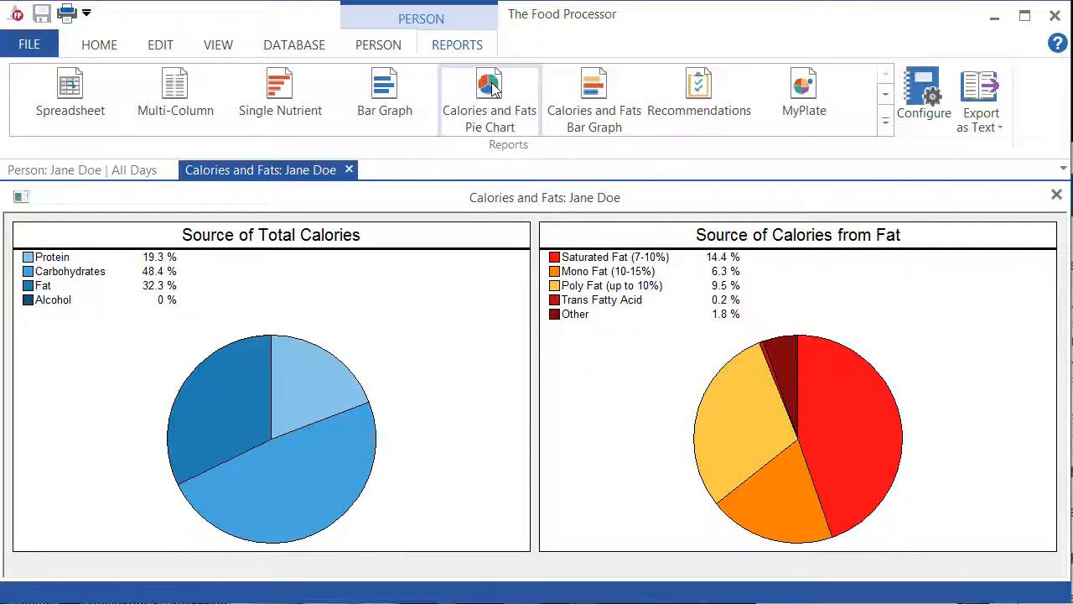
left_click(66, 13)
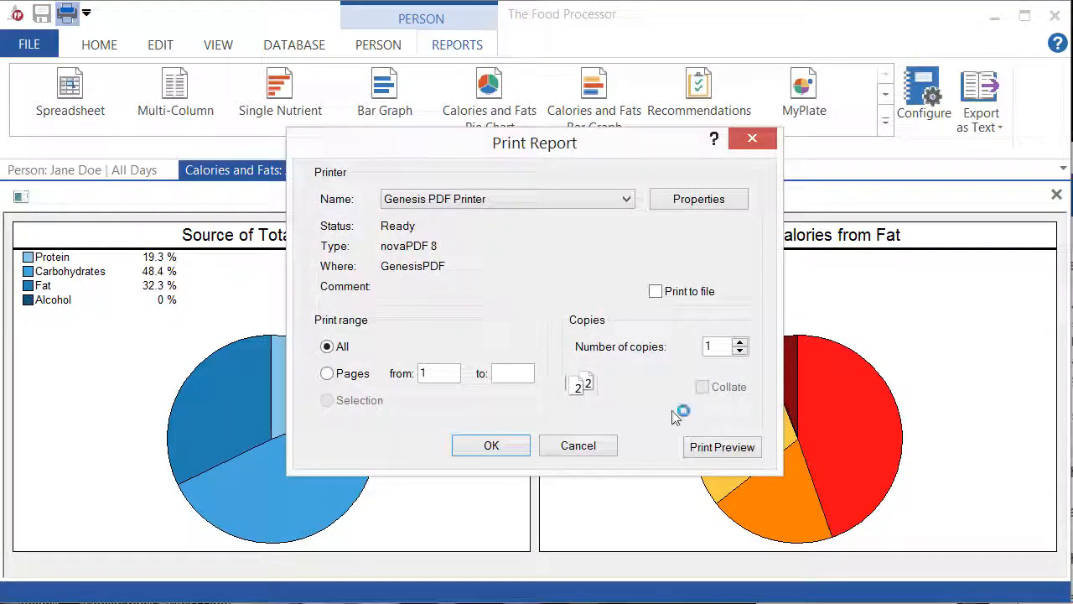
left_click(709, 444)
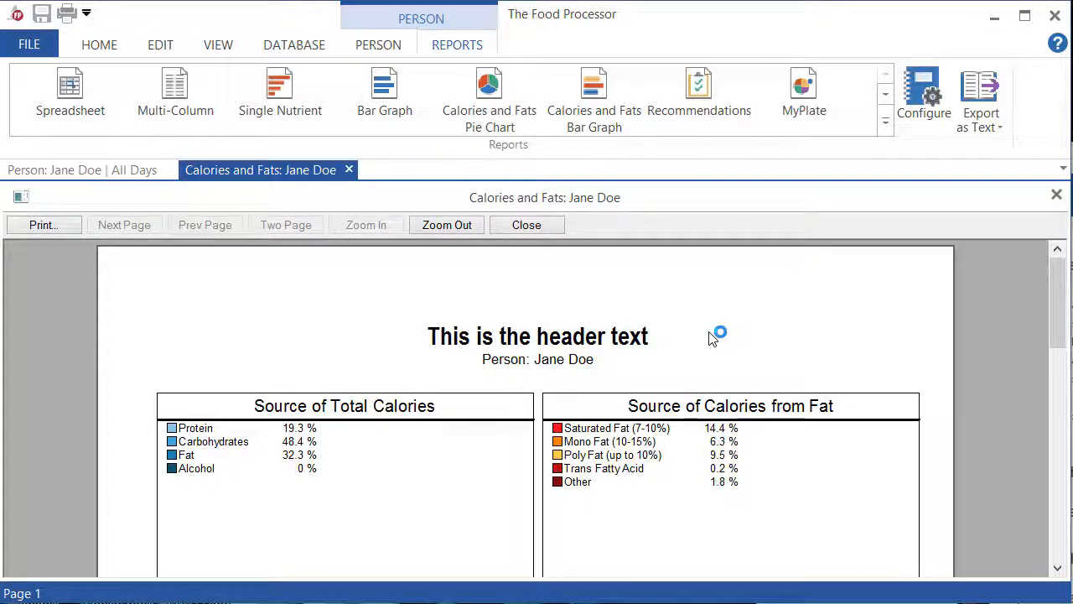
left_click(521, 228)
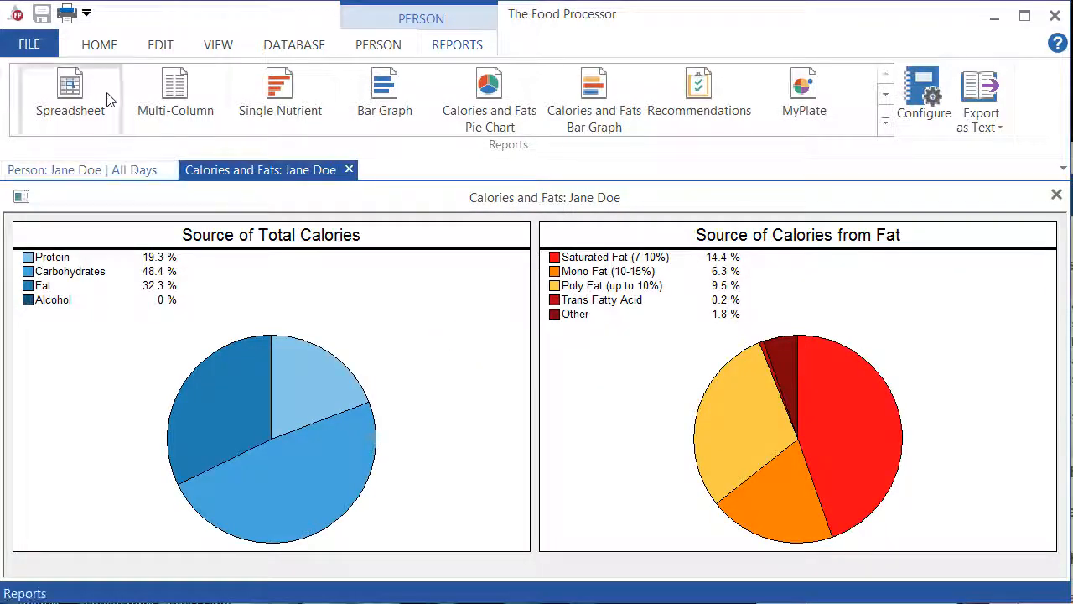
Step: Examine the header image, header text and footer settings in the Reports PLUS preferences
left_click(103, 47)
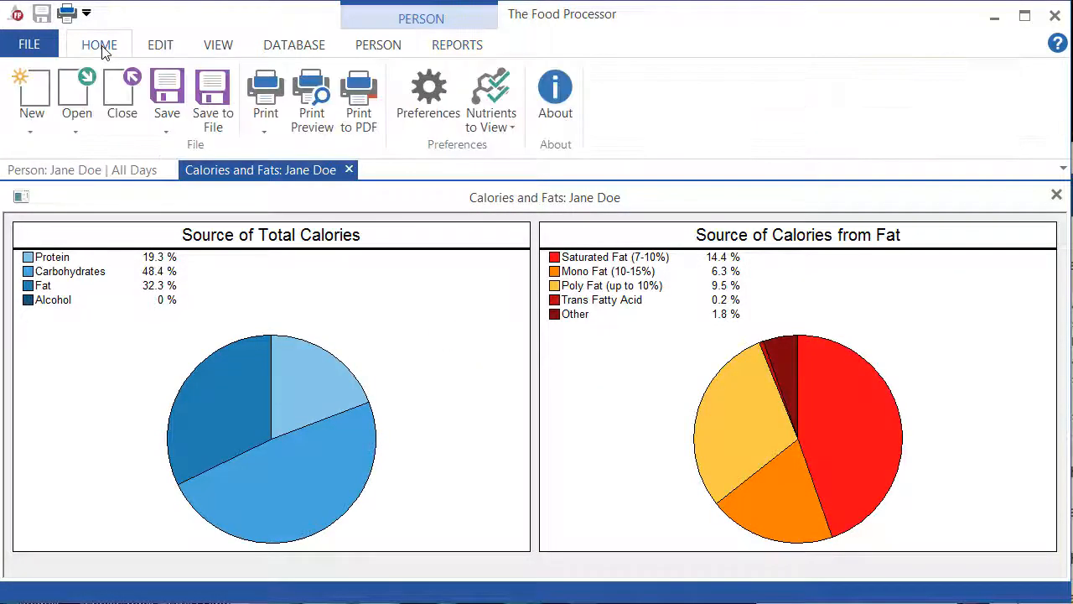
left_click(424, 105)
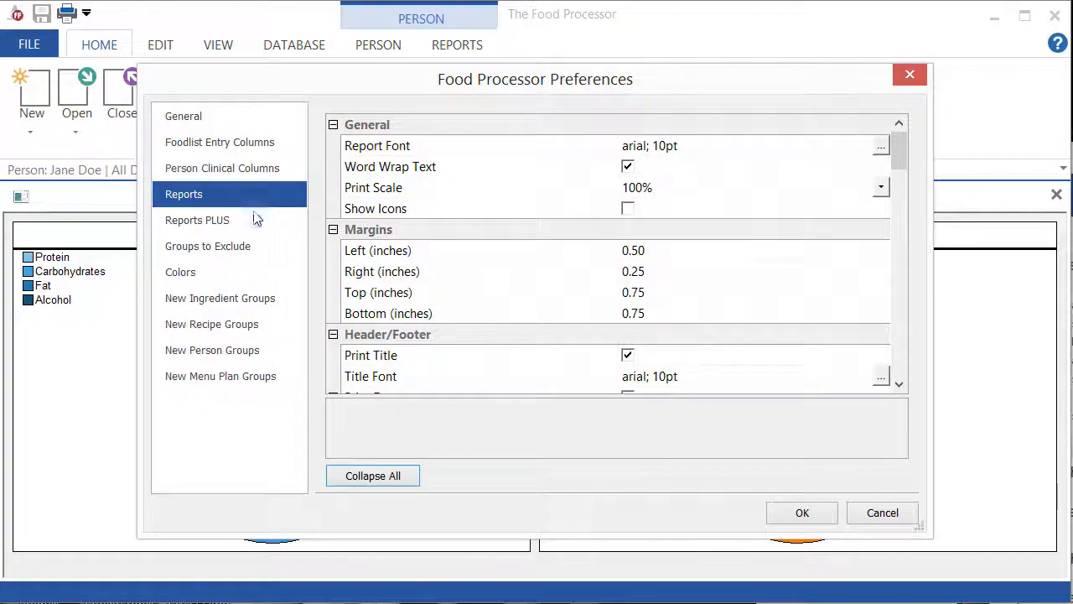
left_click(242, 218)
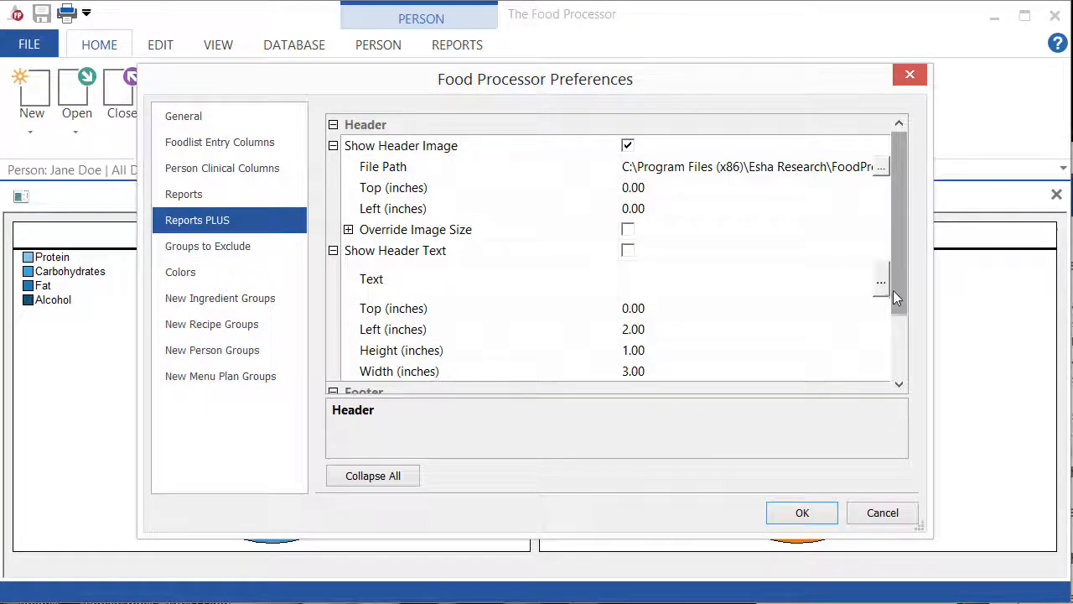
left_click_drag(894, 291, 896, 357)
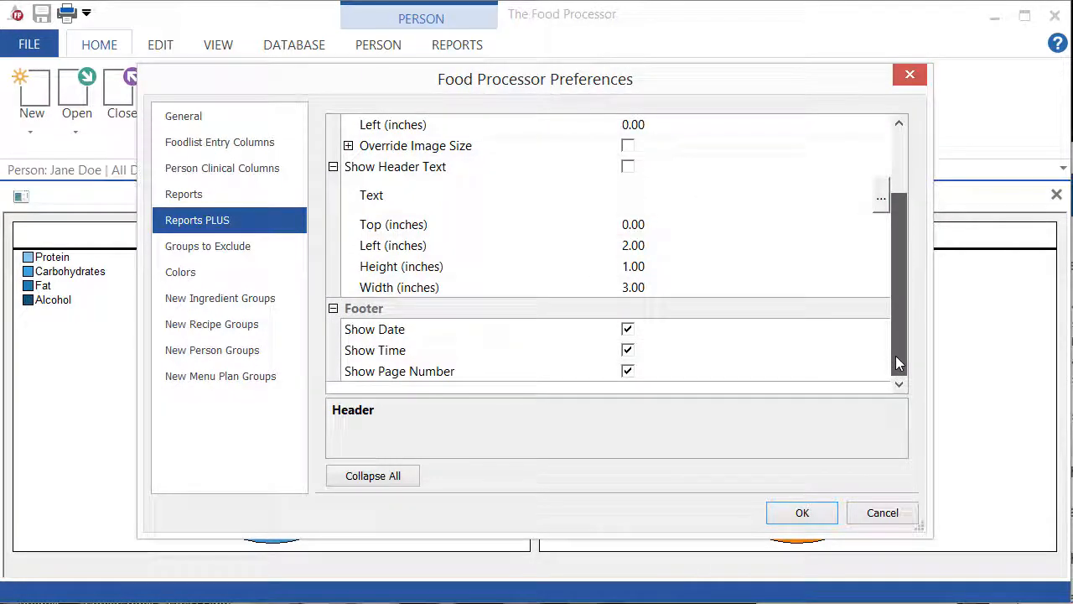
left_click(657, 198)
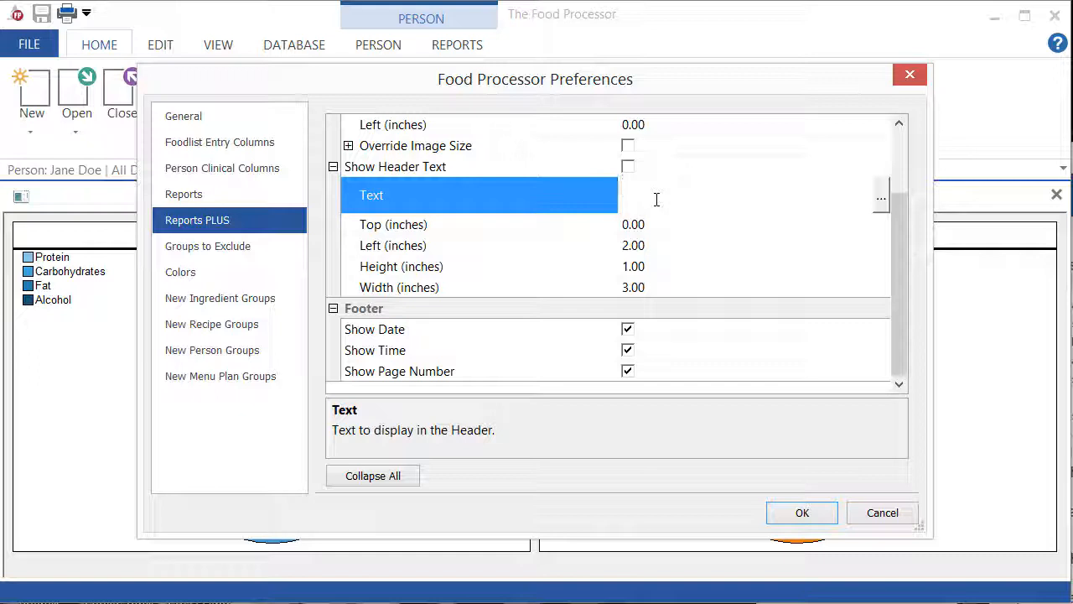
Step: Review the Groups to Exclude under Characteristics, the New Ingredient Groups and the Colors preferences, and close the preferences without applying changes
left_click(253, 259)
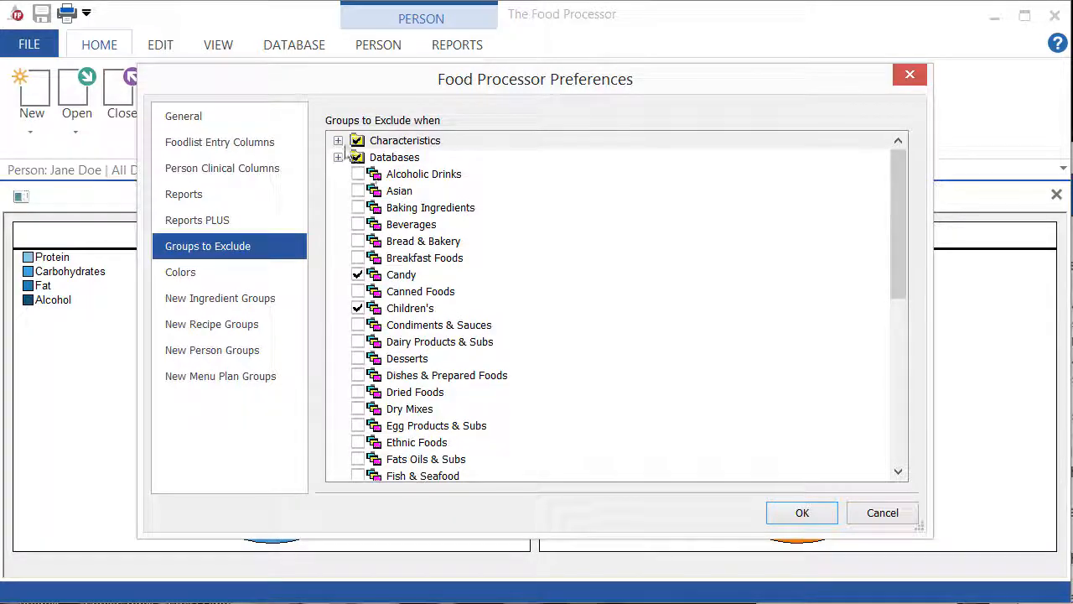
left_click(338, 140)
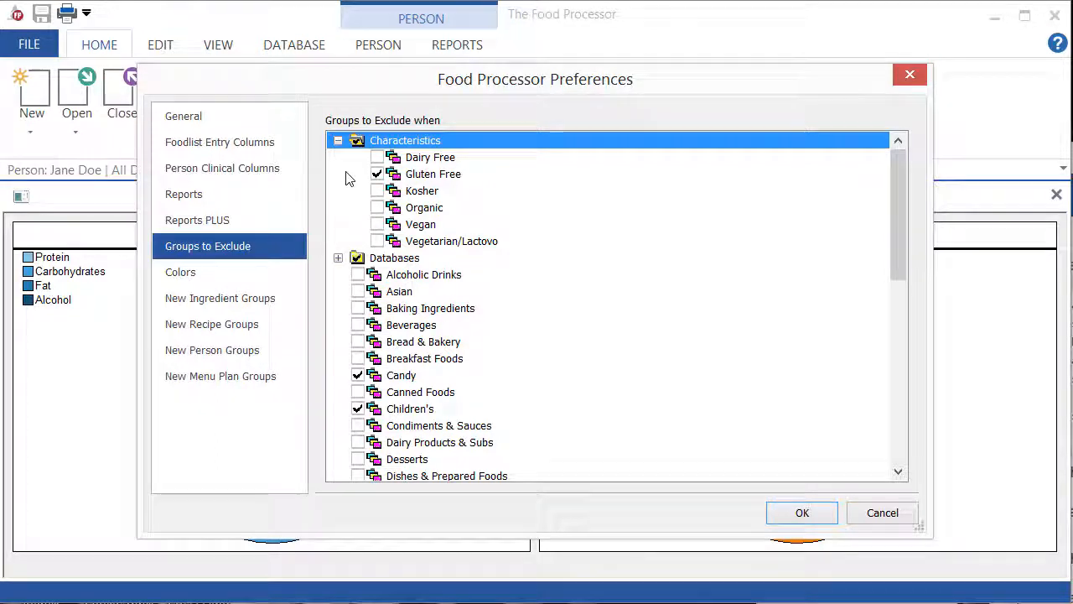
left_click(230, 312)
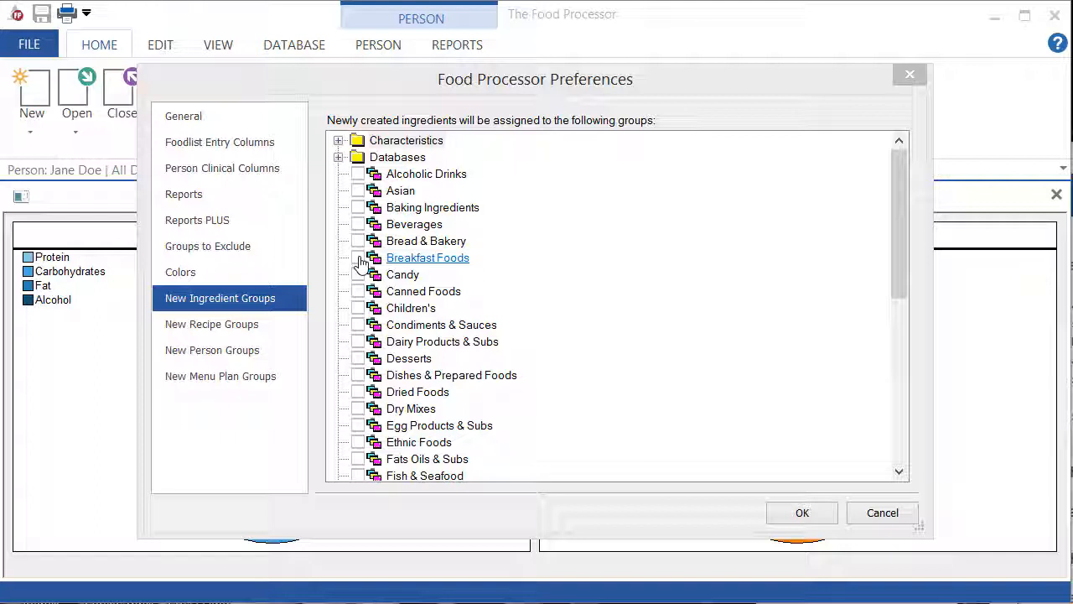
left_click(219, 281)
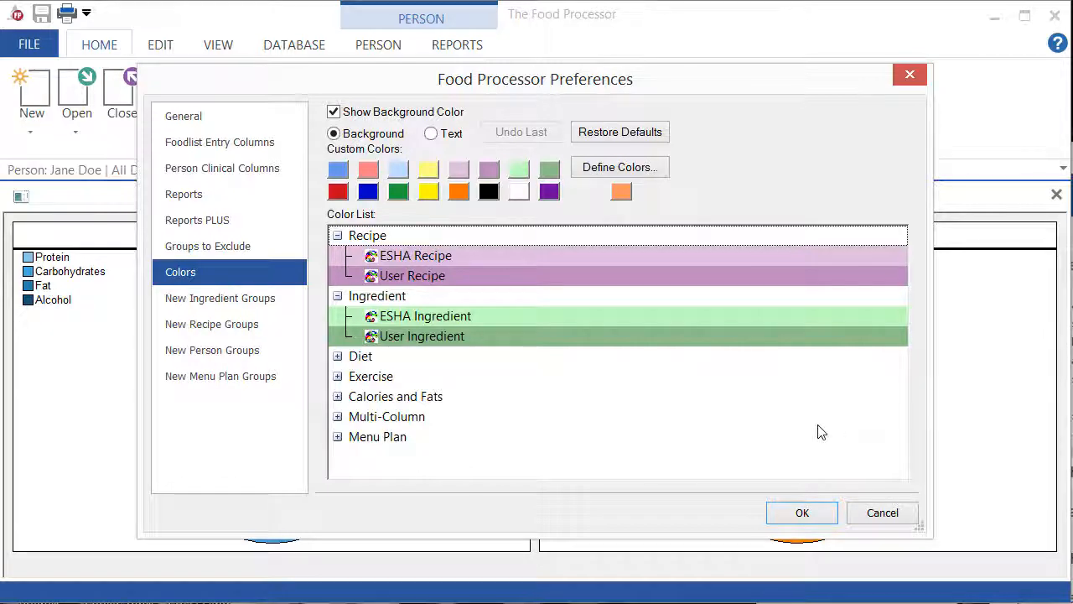
left_click(882, 512)
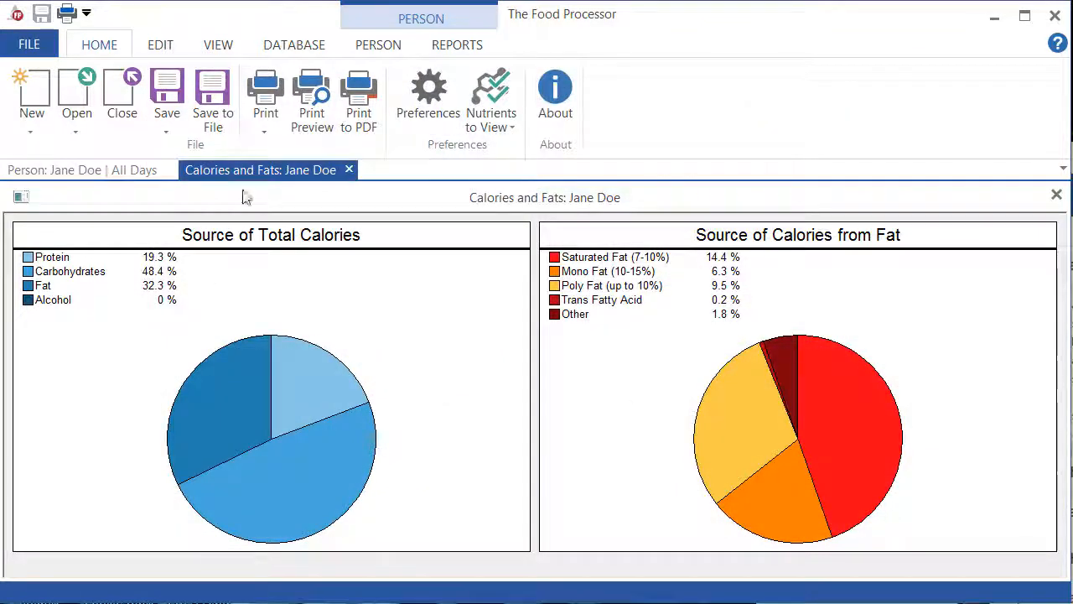
Step: Return to the person's food list, expand the SAMPLE, Fruit Salad recipe and shrink the notes pane to enlarge the list
left_click(109, 176)
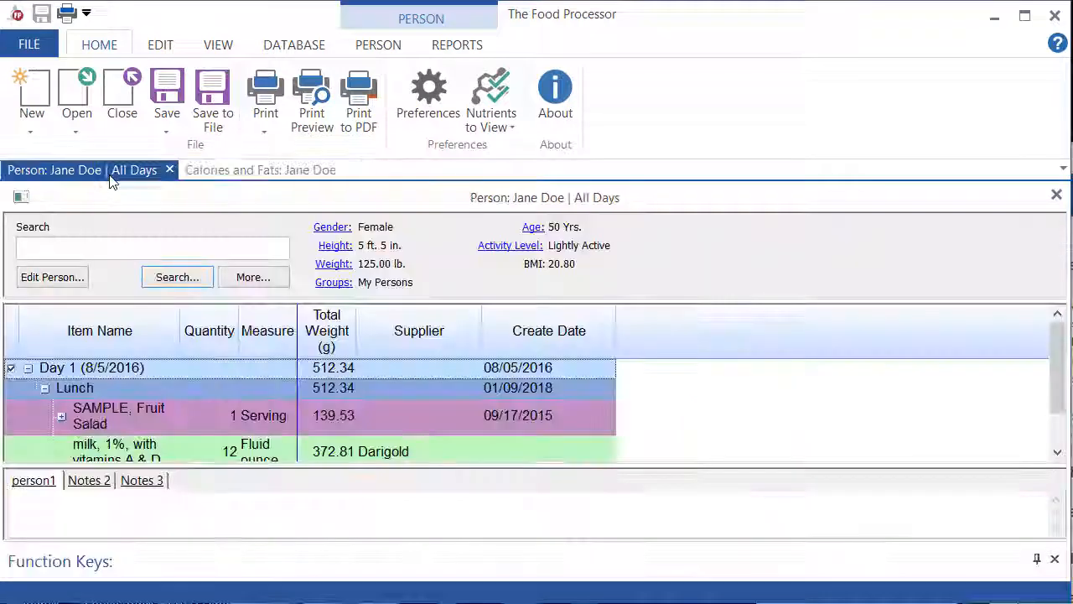
left_click(61, 416)
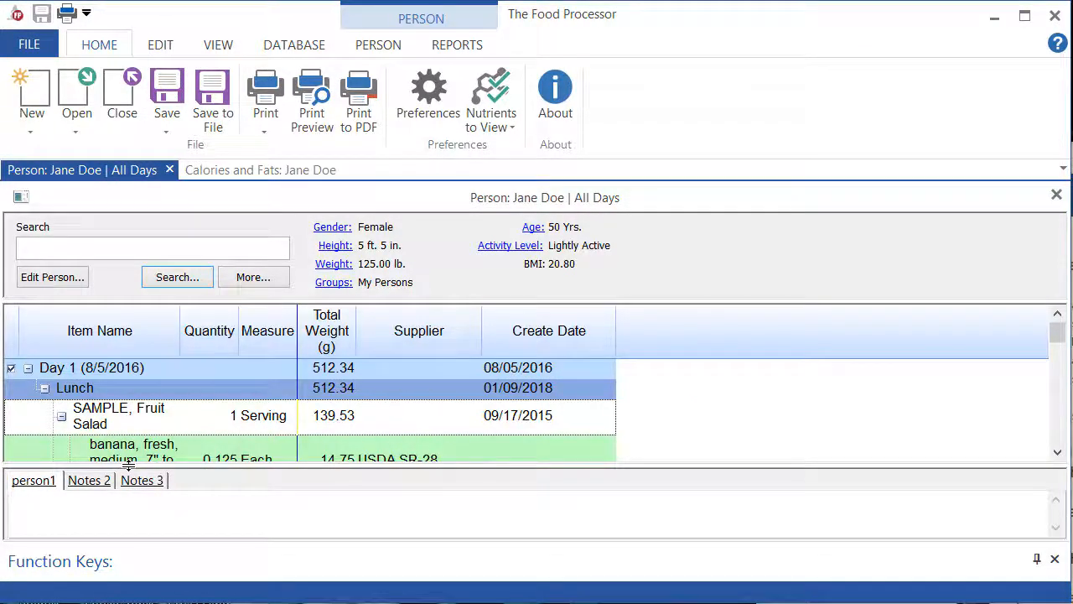
left_click_drag(127, 468, 132, 522)
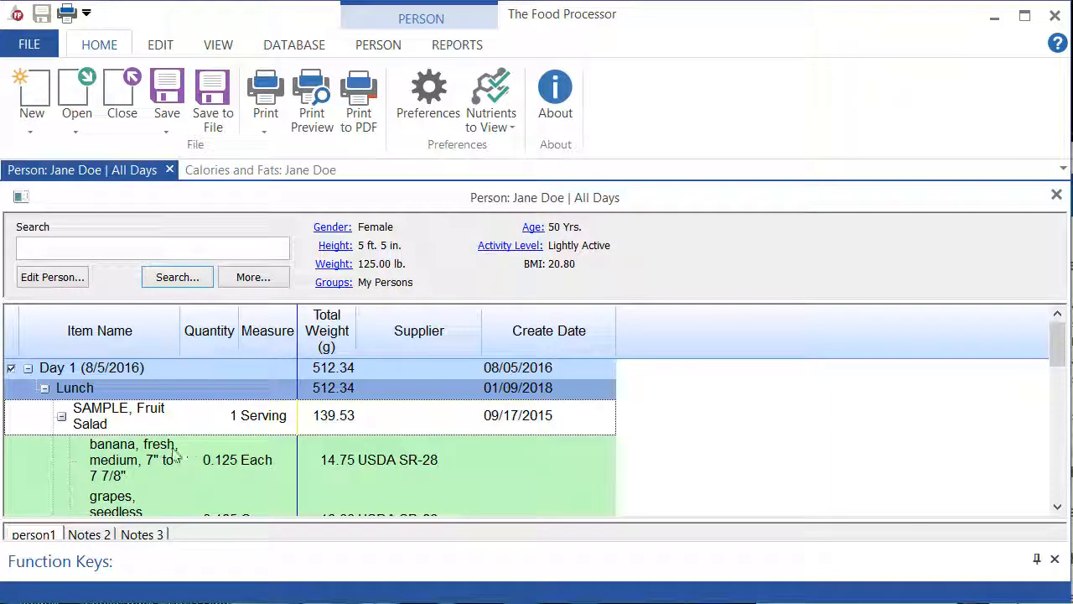
Step: Set the ESHA Ingredient color to a black background with white text in the Colors preferences and apply the change
left_click(433, 105)
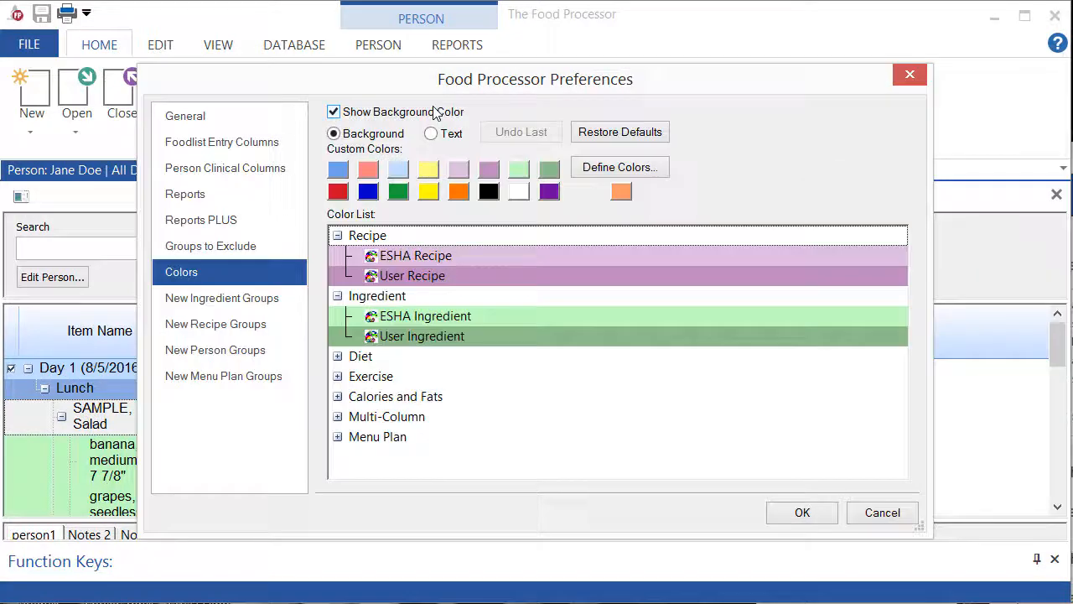
left_click(439, 316)
left_click(489, 193)
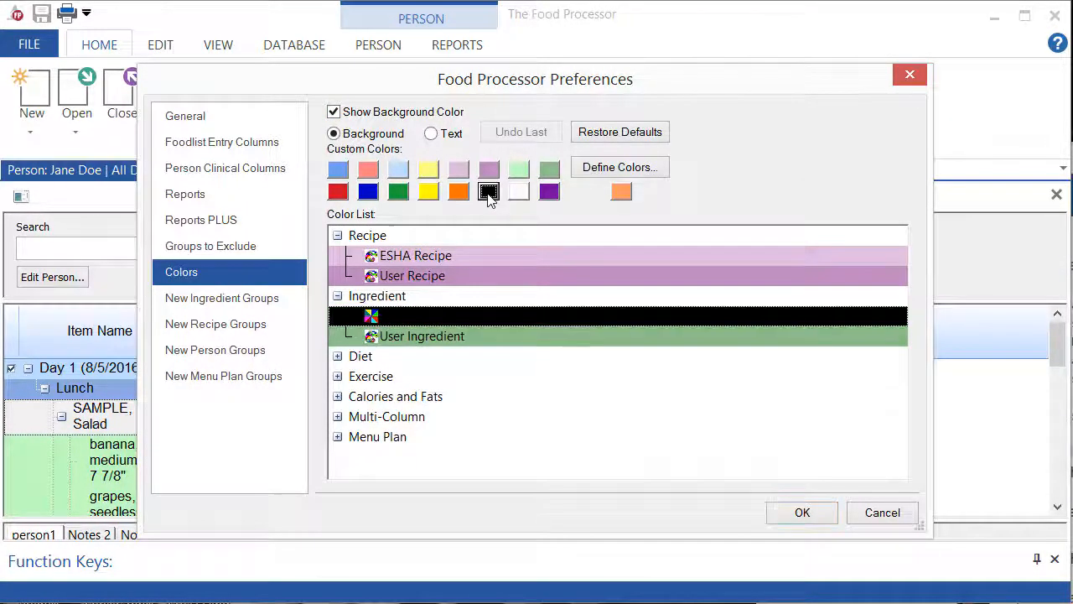
left_click(431, 135)
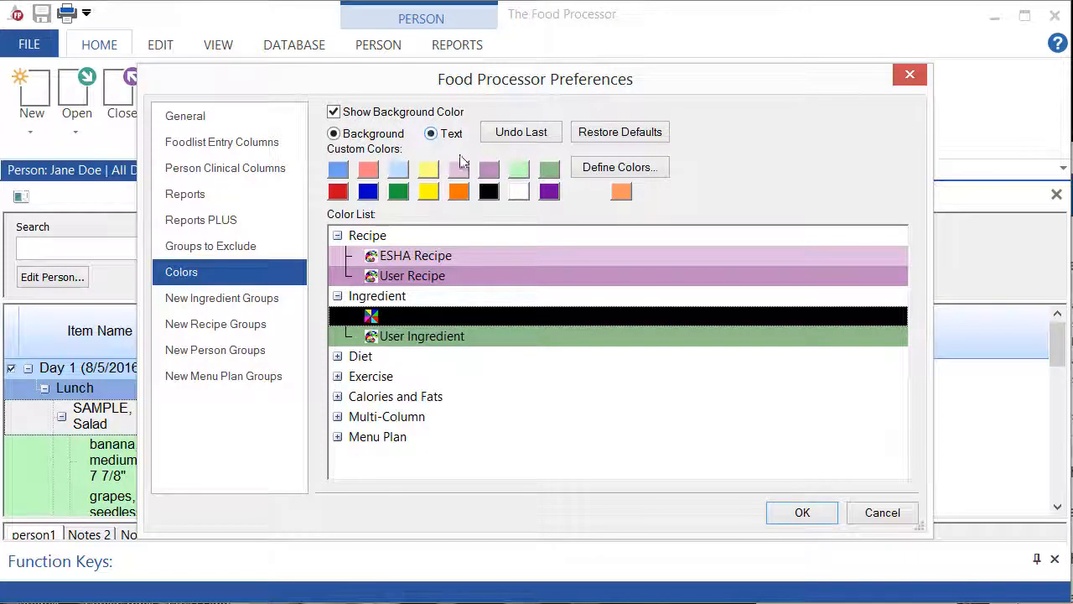
left_click(519, 193)
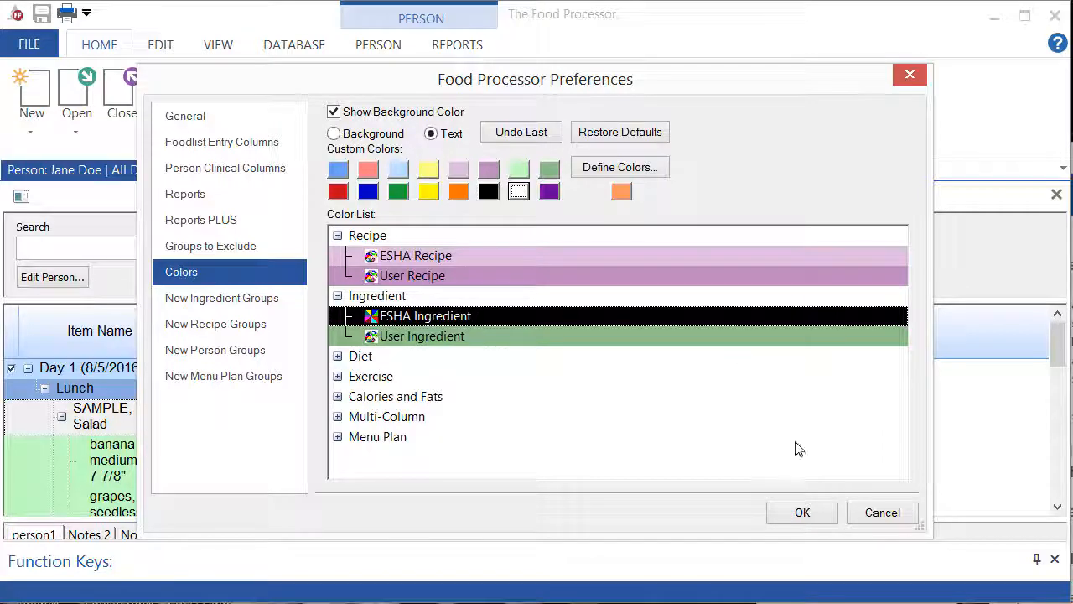
left_click(803, 513)
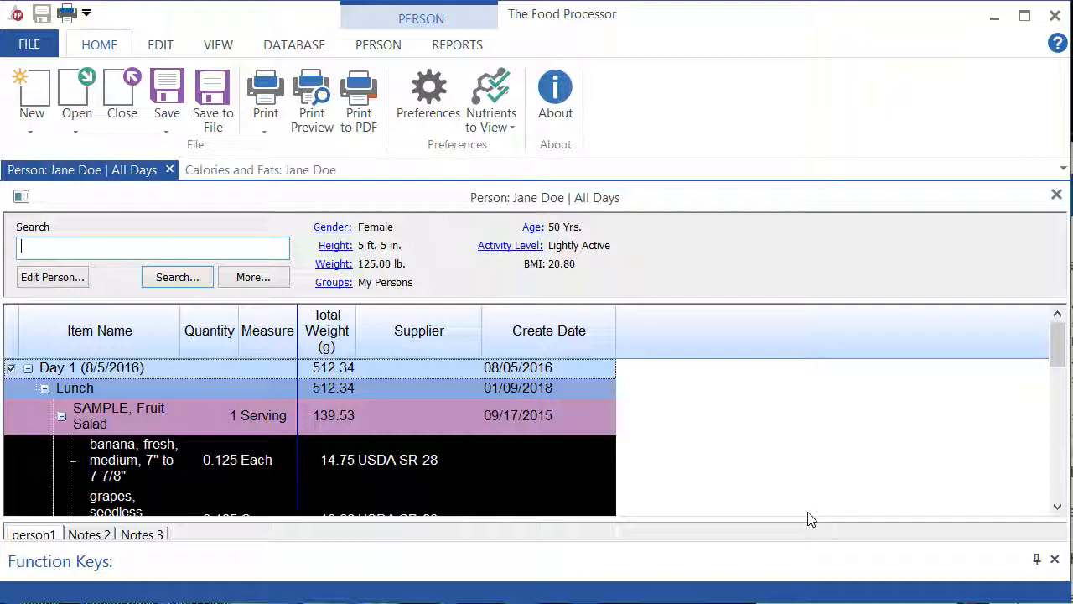
Step: Reopen the Colors preferences and restore the default colors
left_click(431, 127)
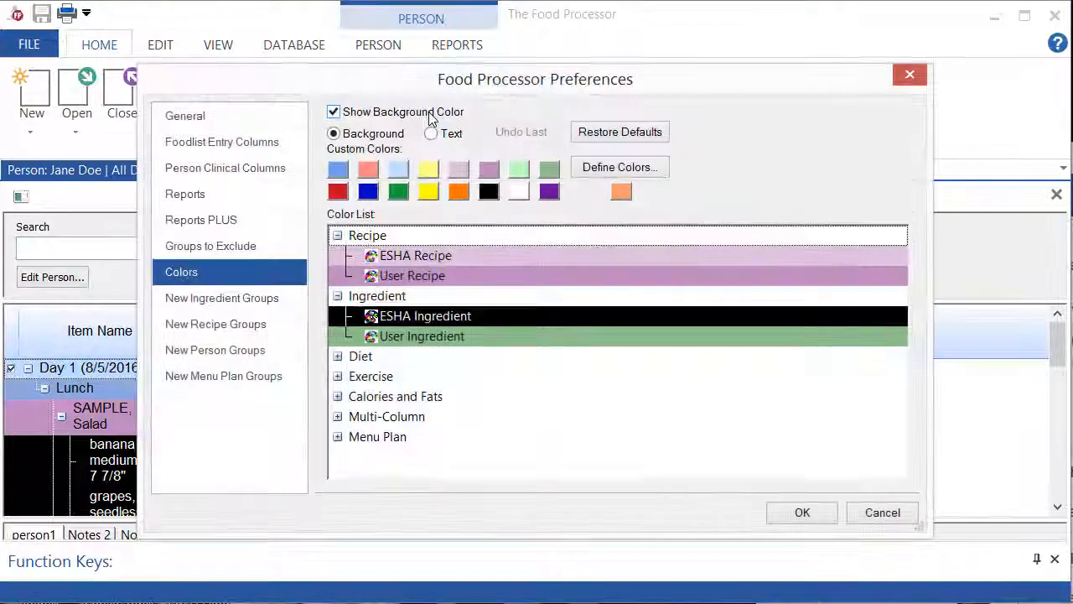
left_click(597, 139)
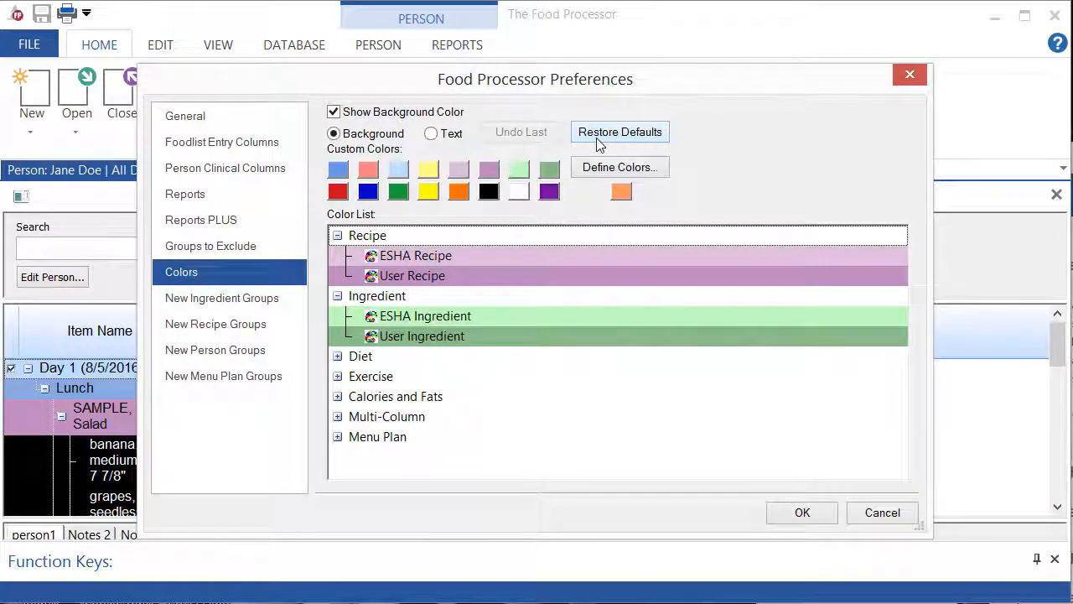
Step: Start the Reset Default Preferences command in the General preferences and decline the application-wide restore
left_click(223, 122)
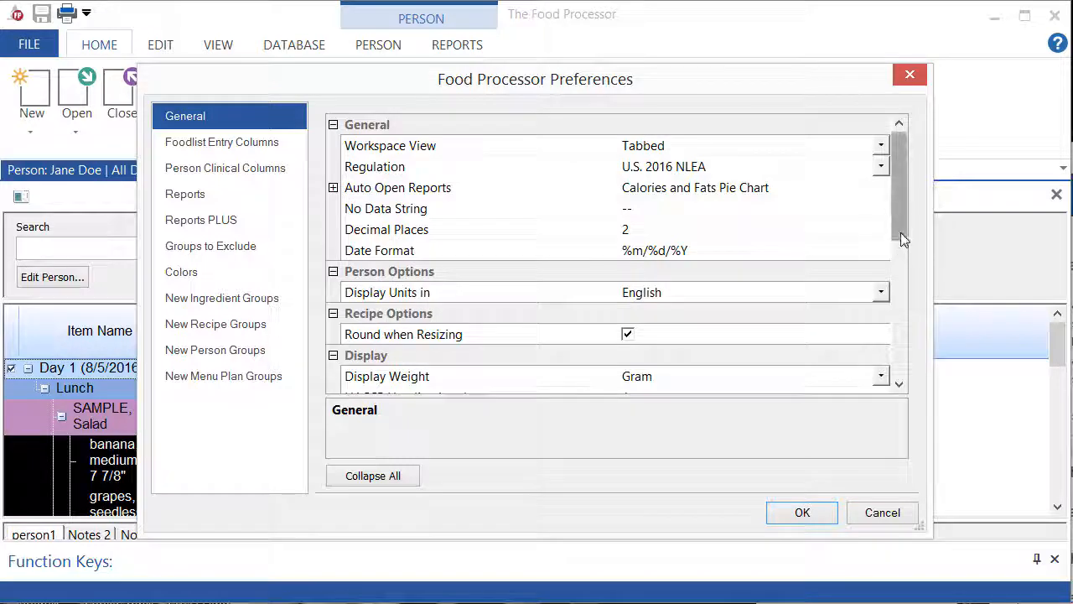
left_click_drag(900, 233, 910, 400)
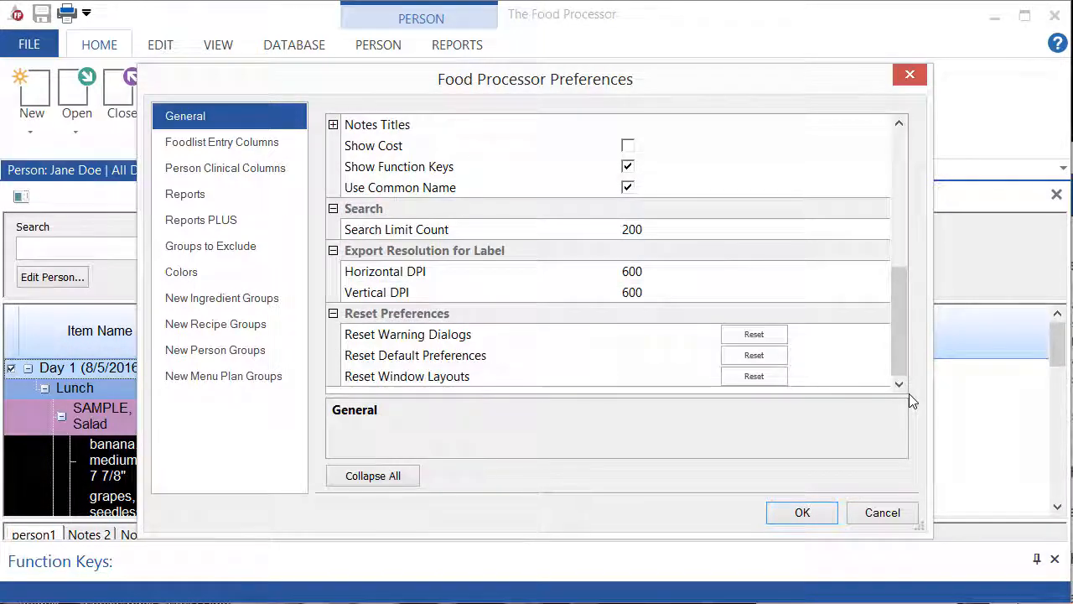
left_click(755, 355)
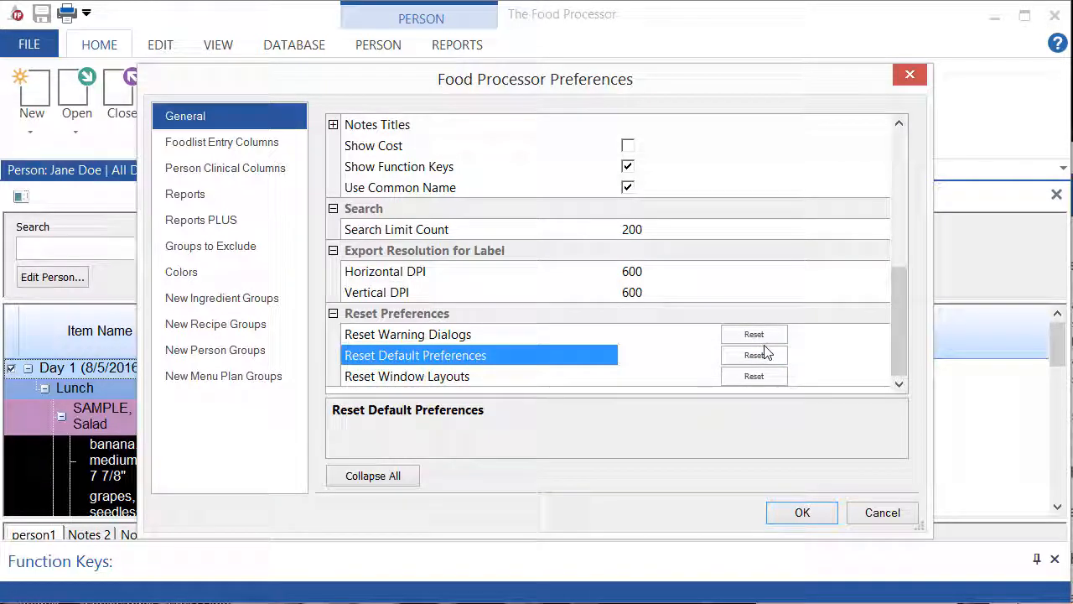
left_click(757, 355)
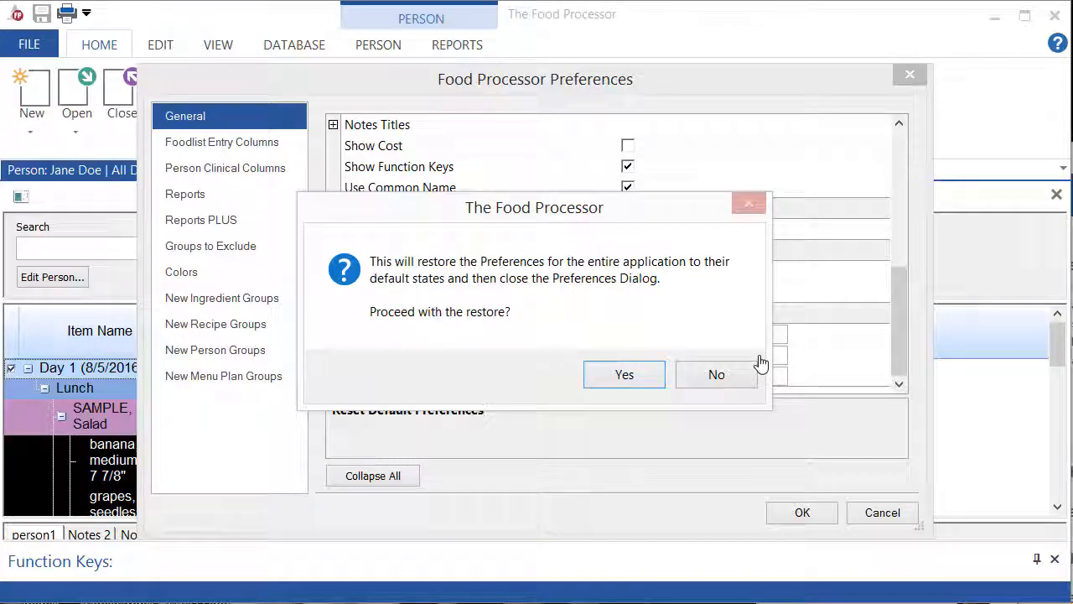
left_click(721, 377)
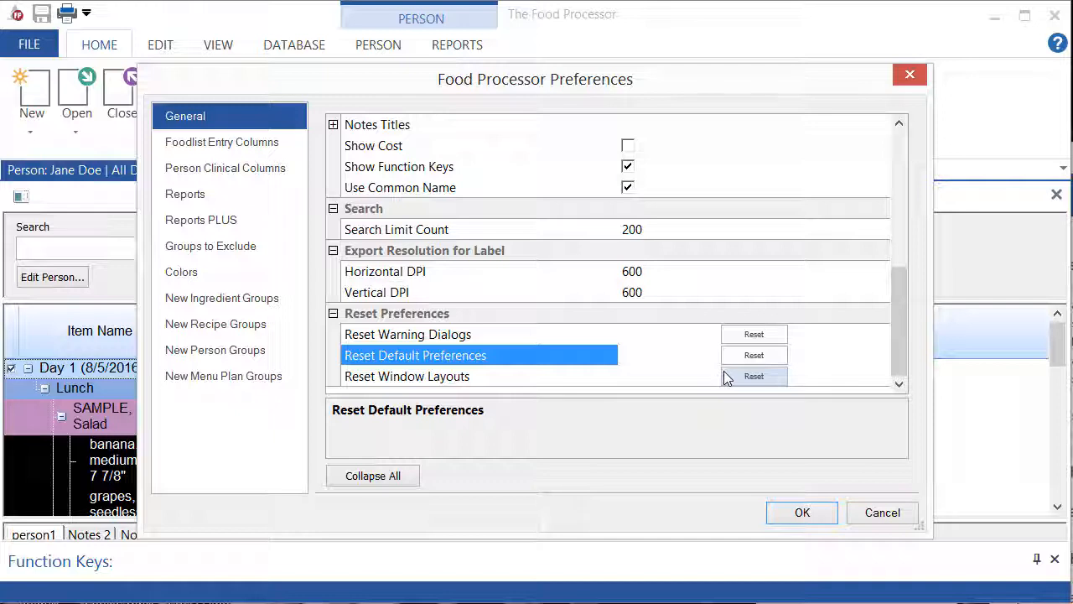